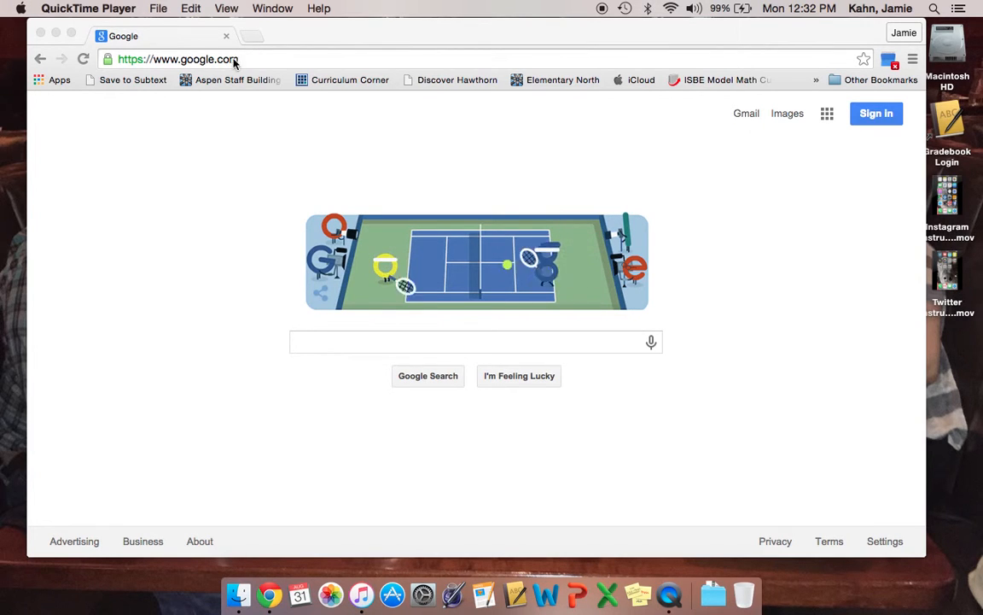
# Sign in to the school Google account with its e-mail and password, then show the Google apps list
pyautogui.click(862, 117)
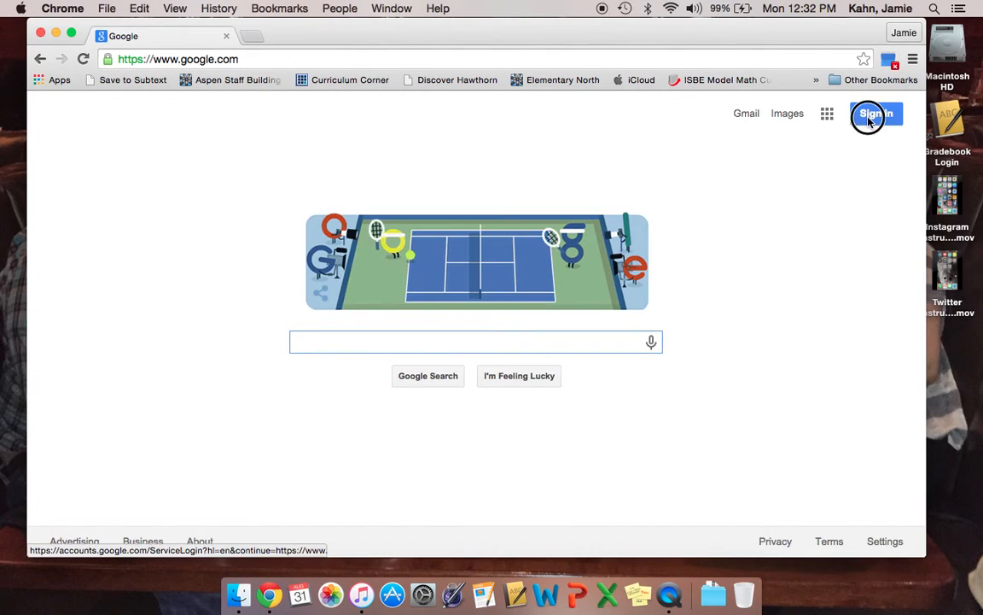
pyautogui.click(868, 118)
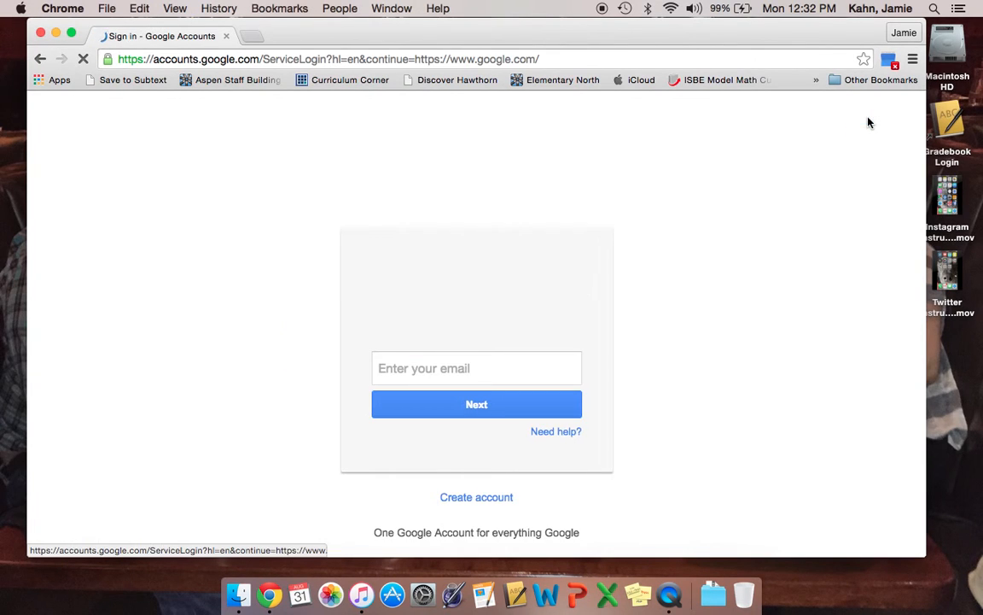
pyautogui.click(493, 417)
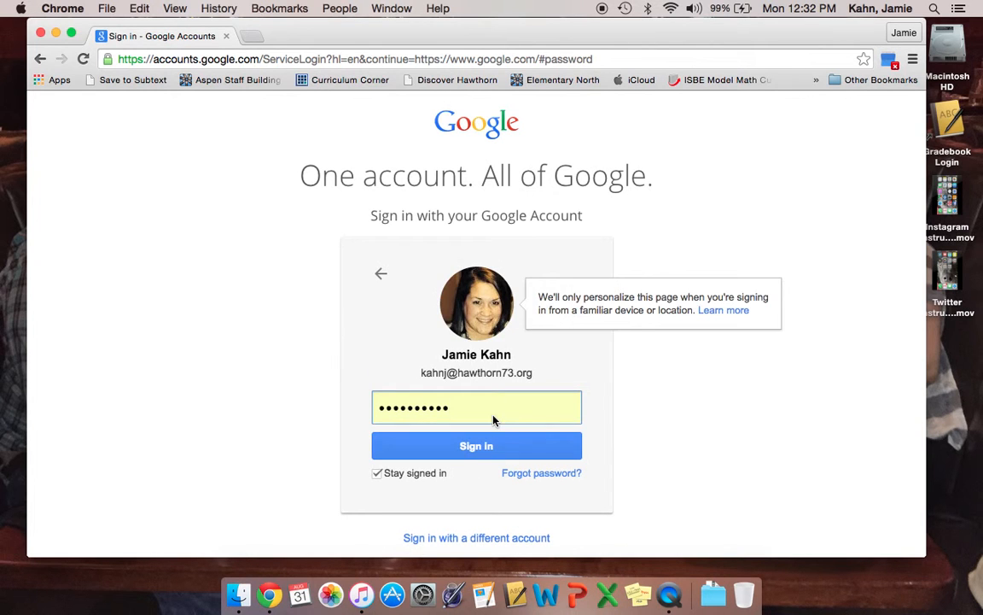
pyautogui.click(492, 447)
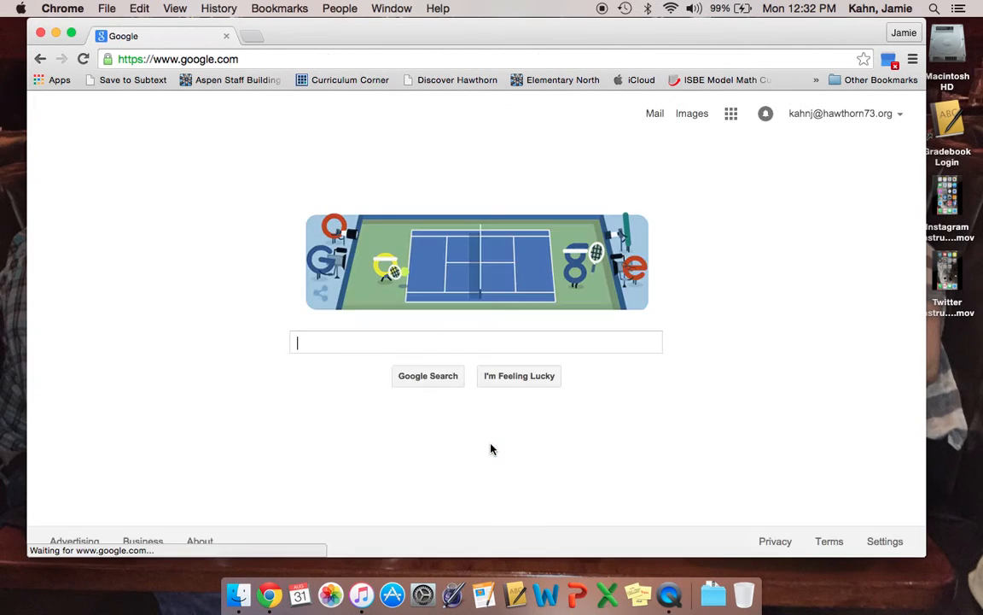
pyautogui.click(734, 119)
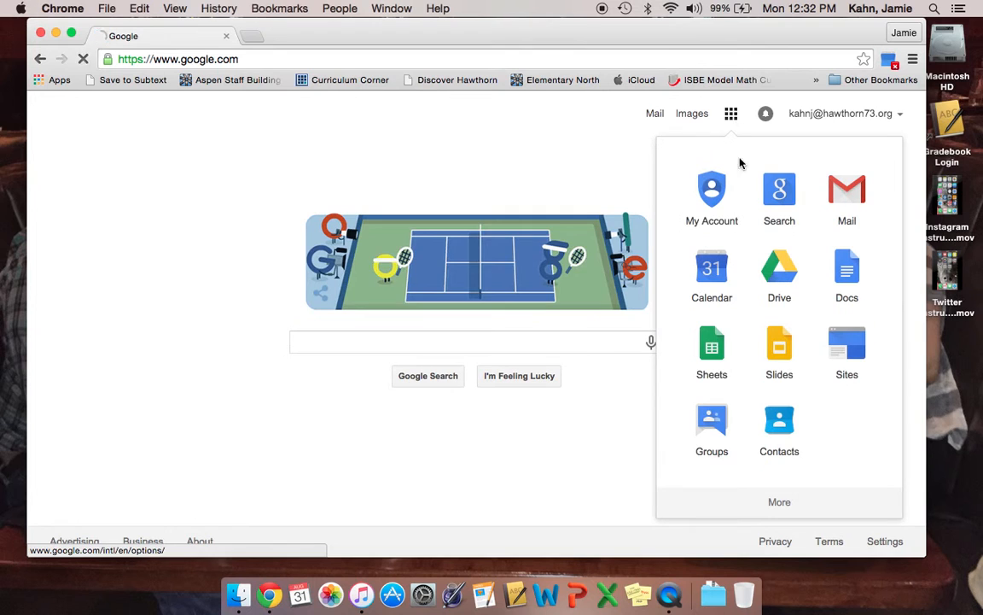
# From Google Drive, create a new blank Google Form via New > More > Google Forms
pyautogui.click(772, 270)
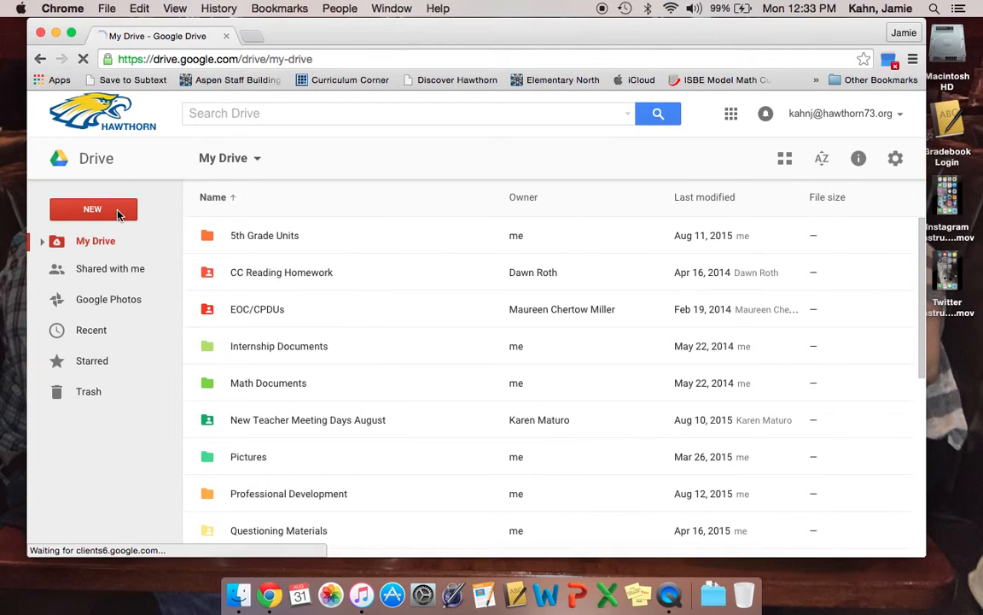
pyautogui.click(118, 214)
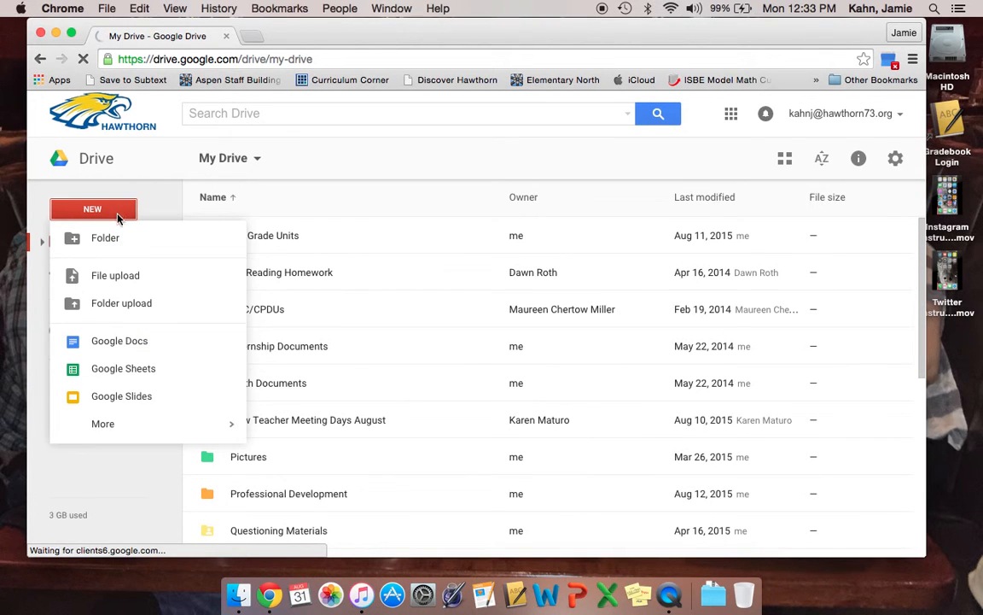
pyautogui.click(117, 432)
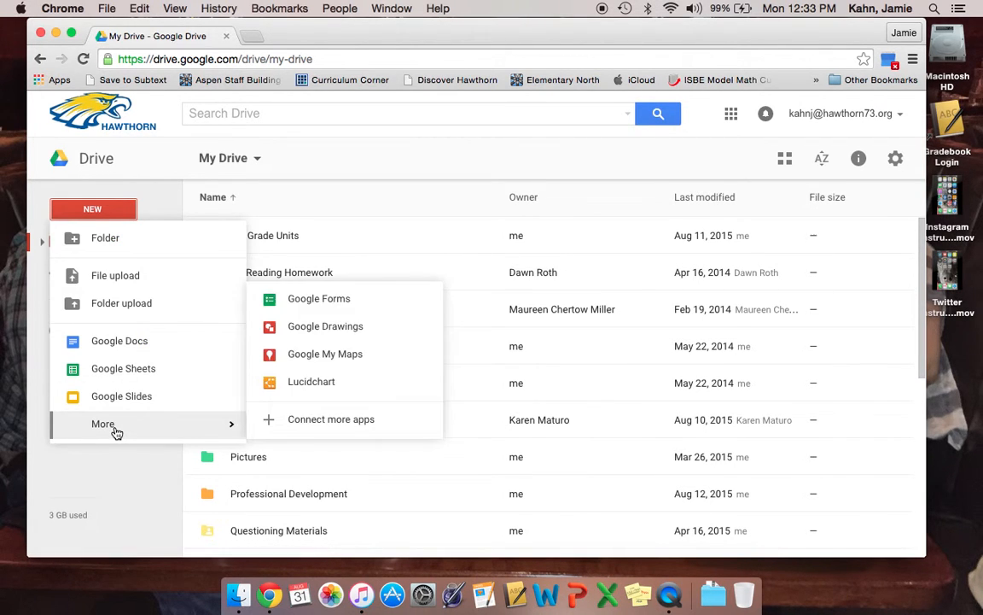
pyautogui.click(289, 310)
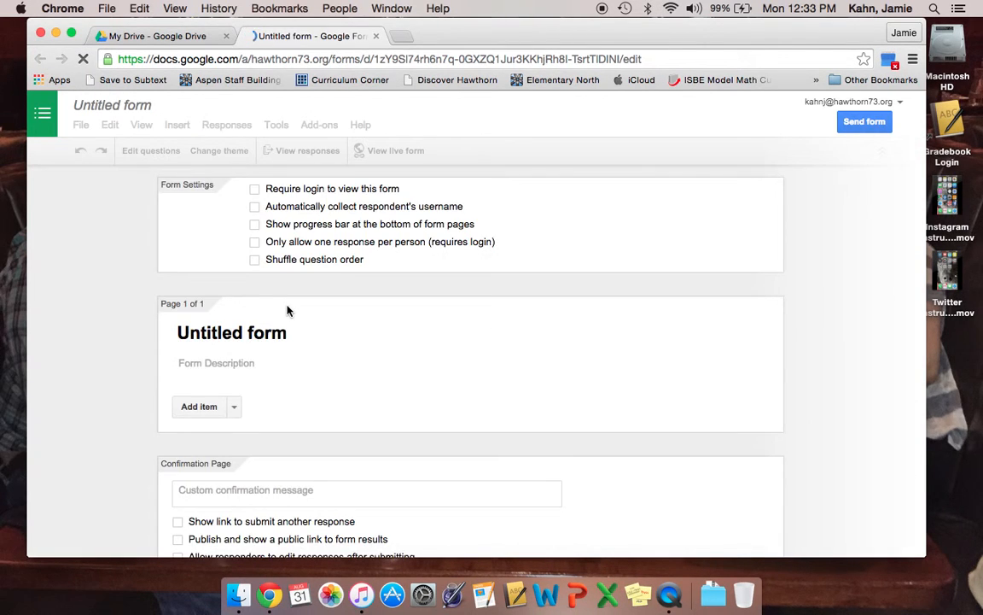
# Rename the form to the teacher's name followed by 'Observation Log'
pyautogui.click(142, 110)
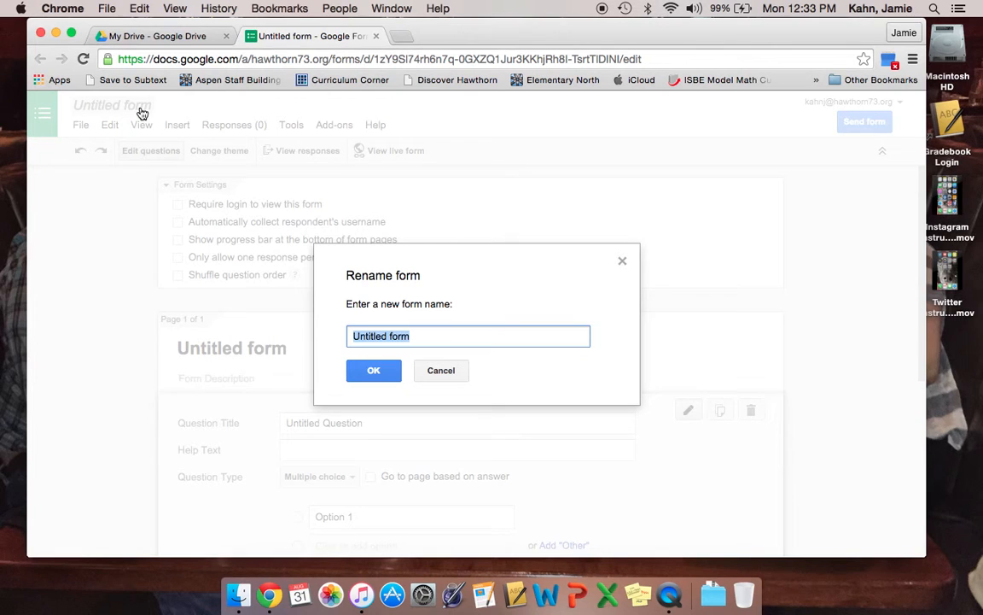
pyautogui.write(' Ovs')
pyautogui.press('BackSpace')
pyautogui.press('BackSpace')
pyautogui.write('bservation Log')
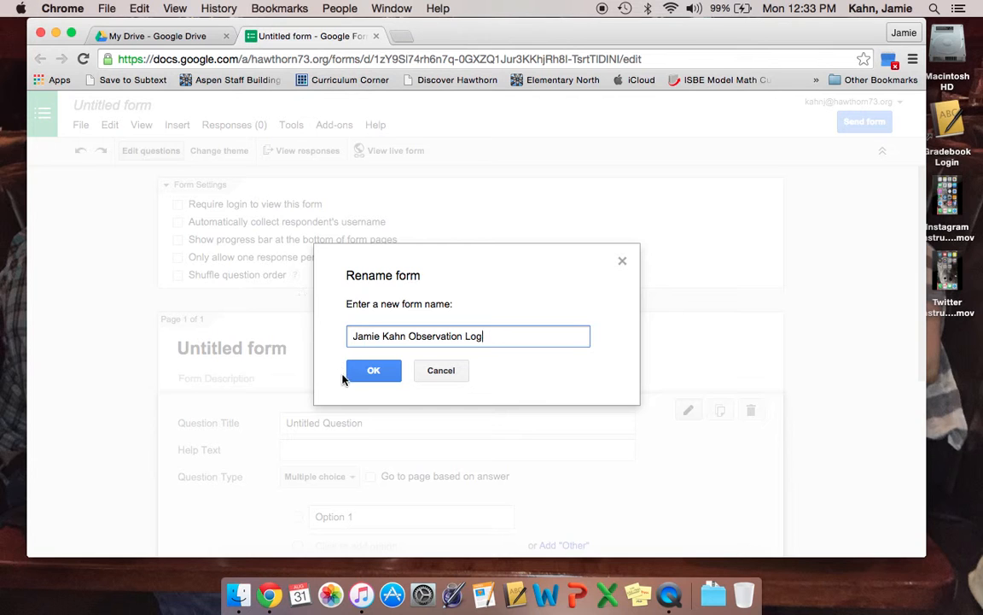
pyautogui.click(363, 369)
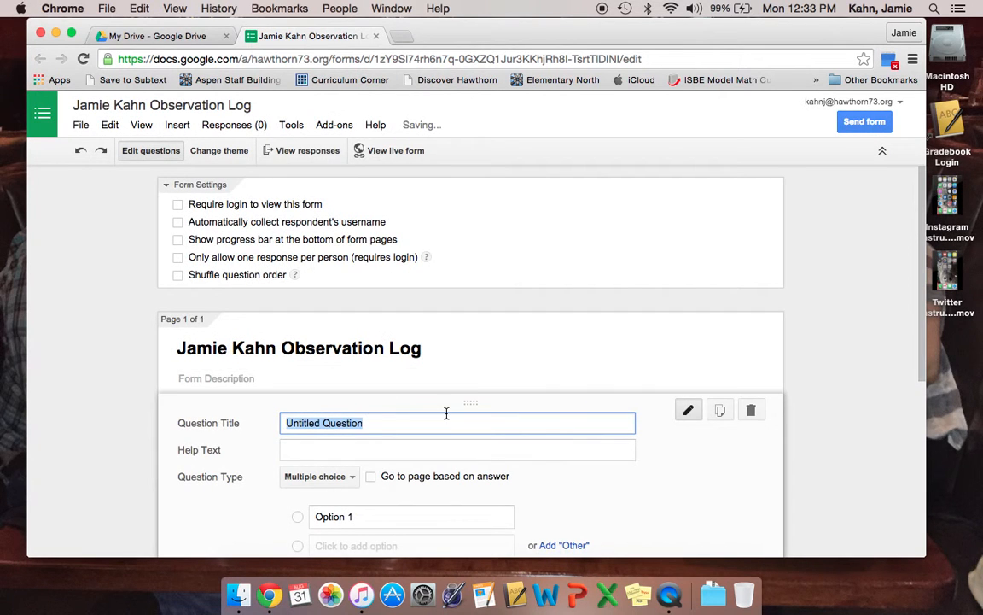
# Title the first question 'Subject'
pyautogui.scroll(-3, 445, 412)
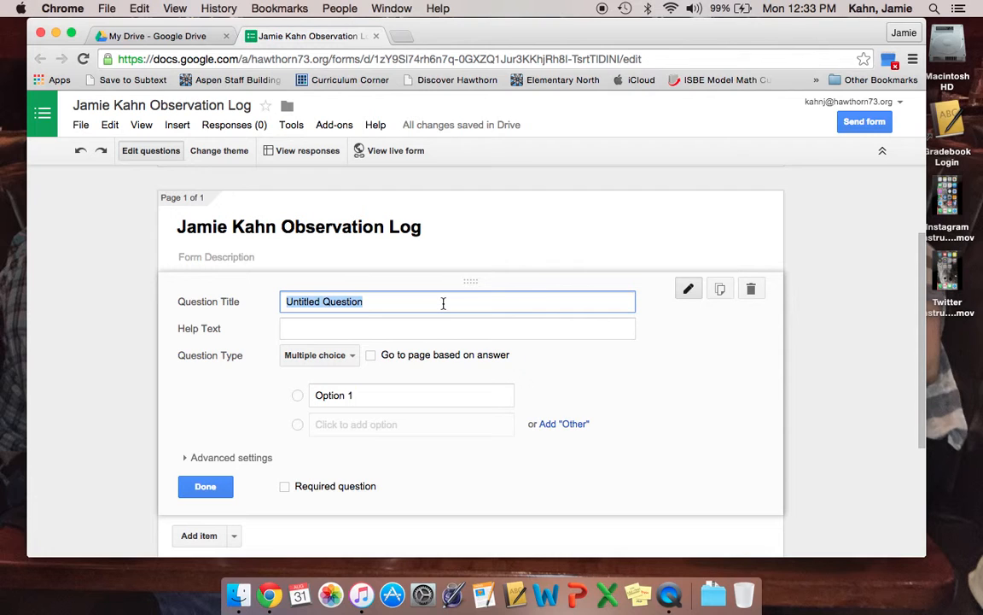
pyautogui.write('Lesson I am ')
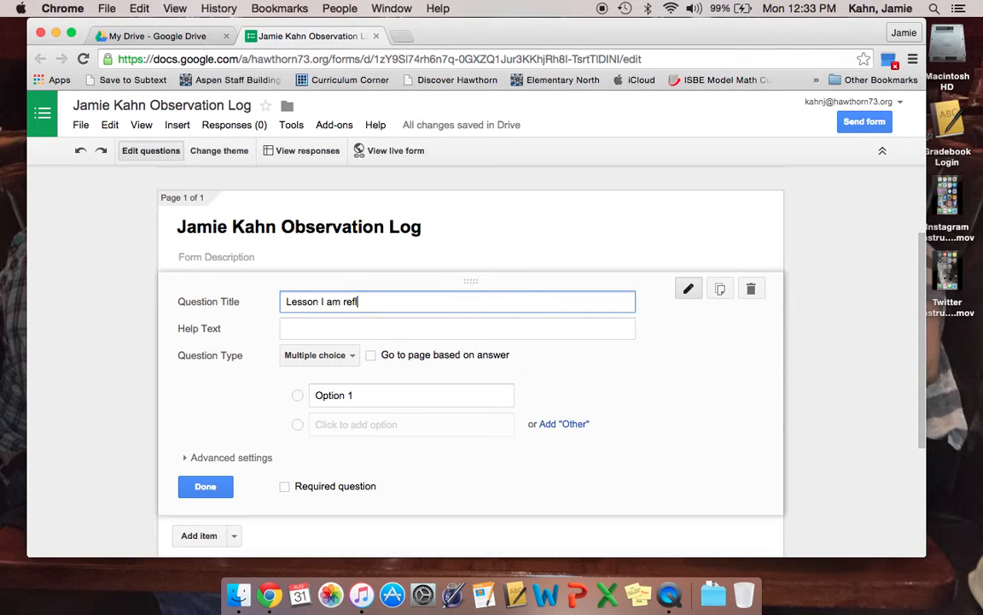
pyautogui.write('ref')
pyautogui.press('BackSpace')
pyautogui.press('BackSpace')
pyautogui.press('BackSpace')
pyautogui.press('BackSpace')
pyautogui.press('BackSpace')
pyautogui.press('BackSpace')
pyautogui.press('BackSpace')
pyautogui.press('BackSpace')
pyautogui.press('BackSpace')
pyautogui.press('BackSpace')
pyautogui.press('BackSpace')
pyautogui.press('BackSpace')
pyautogui.press('BackSpace')
pyautogui.press('BackSpace')
pyautogui.press('BackSpace')
pyautogui.write('Suj')
# Make Subject a checkbox question with choices Math, Reading and Writing
pyautogui.click(348, 361)
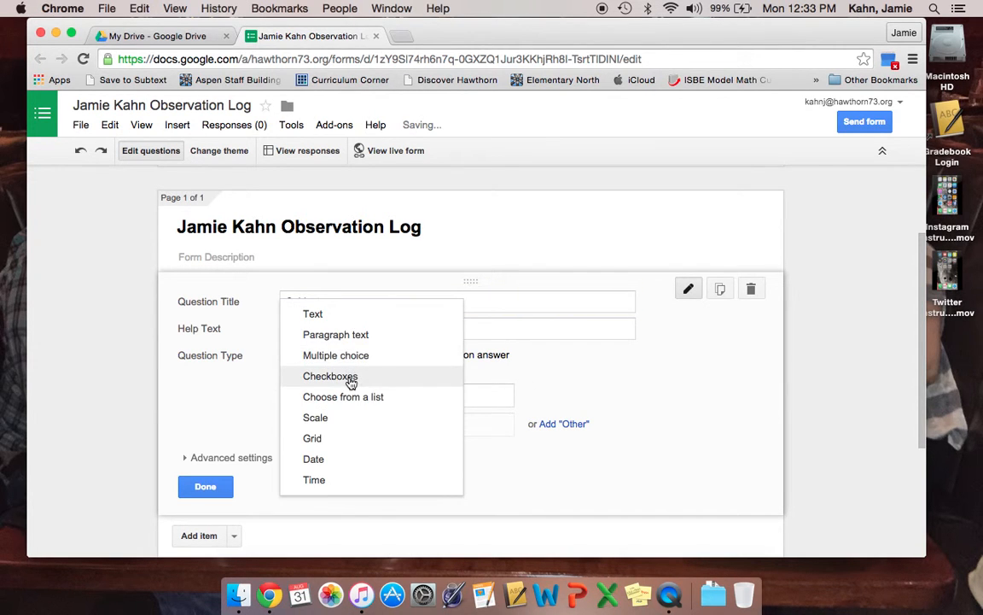
pyautogui.click(351, 379)
pyautogui.click(349, 394)
pyautogui.write('Math')
pyautogui.press('Return')
pyautogui.write('Readin')
pyautogui.press('Return')
pyautogui.write('Writing')
# Add Science, Social Studies and Guided Reading choices, plus an Other option
pyautogui.press('Return')
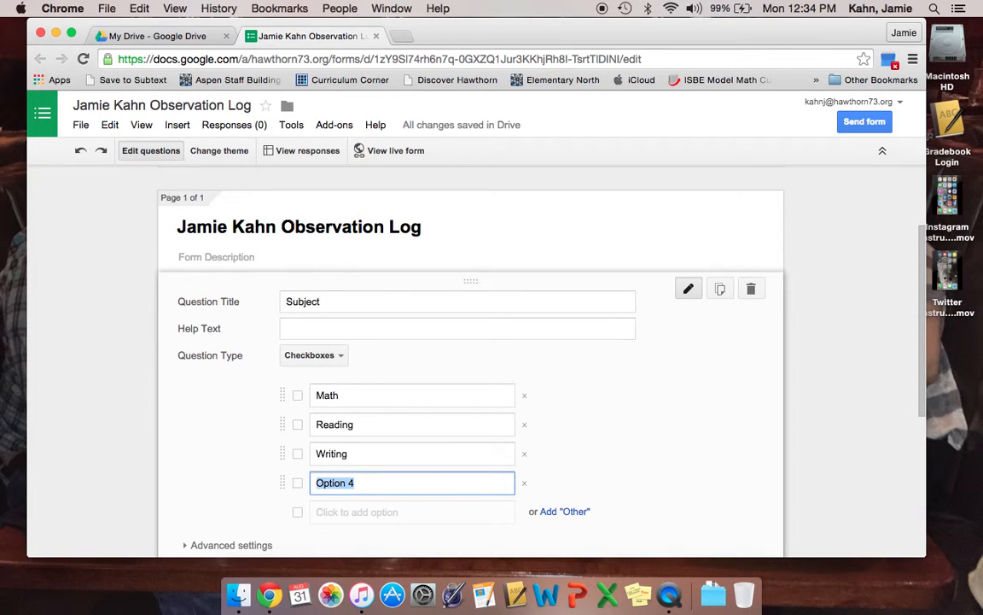
pyautogui.write('Science')
pyautogui.press('Return')
pyautogui.write('Social Studies')
pyautogui.press('Return')
pyautogui.write('Guided Reading')
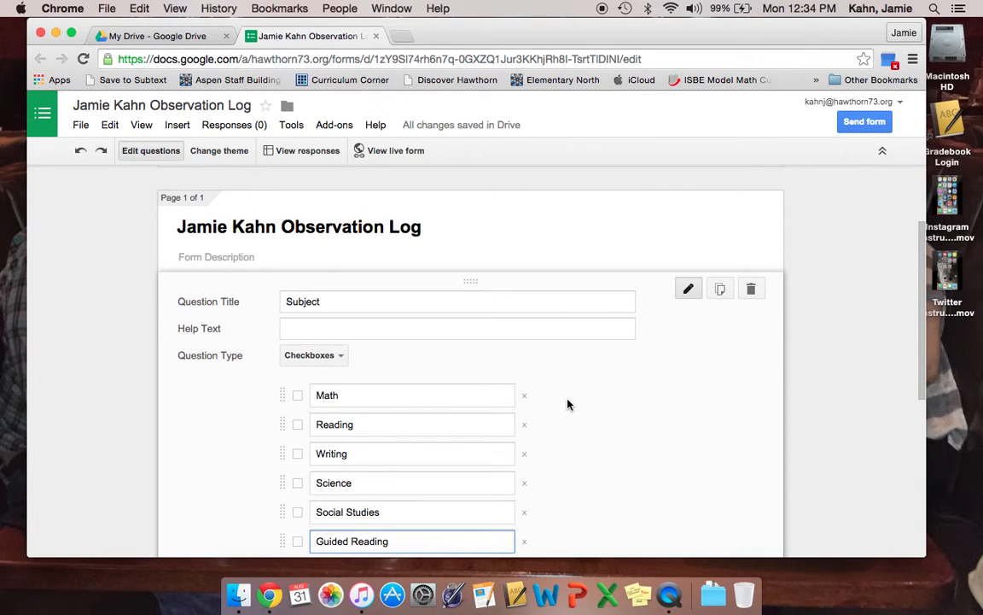
pyautogui.scroll(-3, 566, 402)
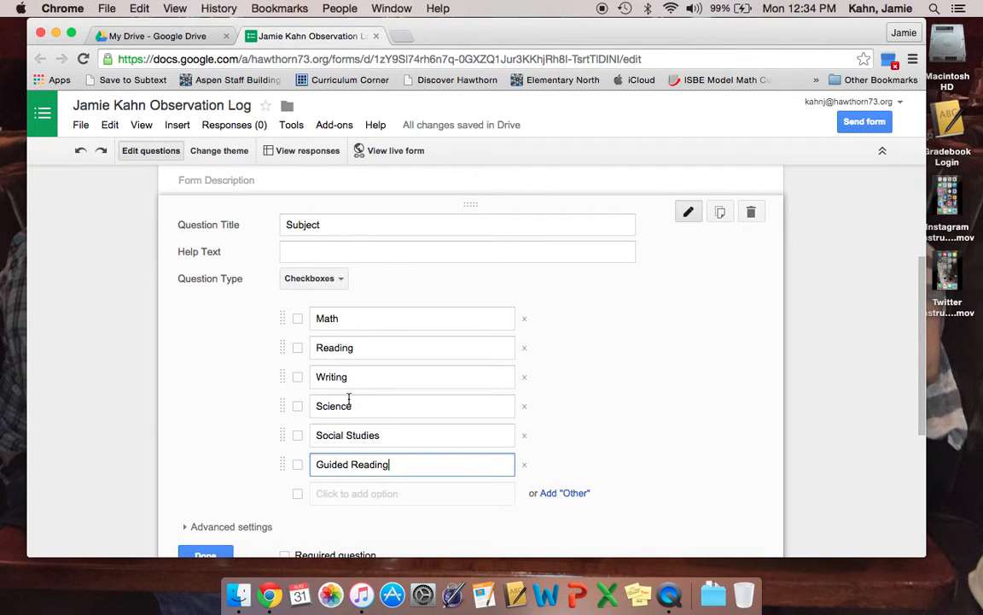
pyautogui.scroll(-1, 360, 379)
pyautogui.scroll(-2, 359, 379)
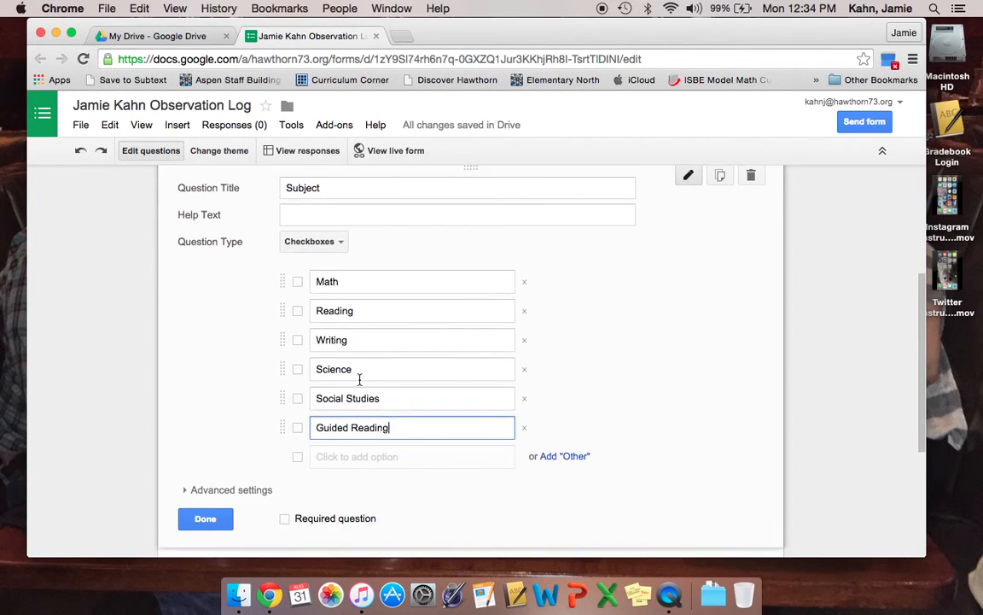
pyautogui.scroll(-5, 286, 478)
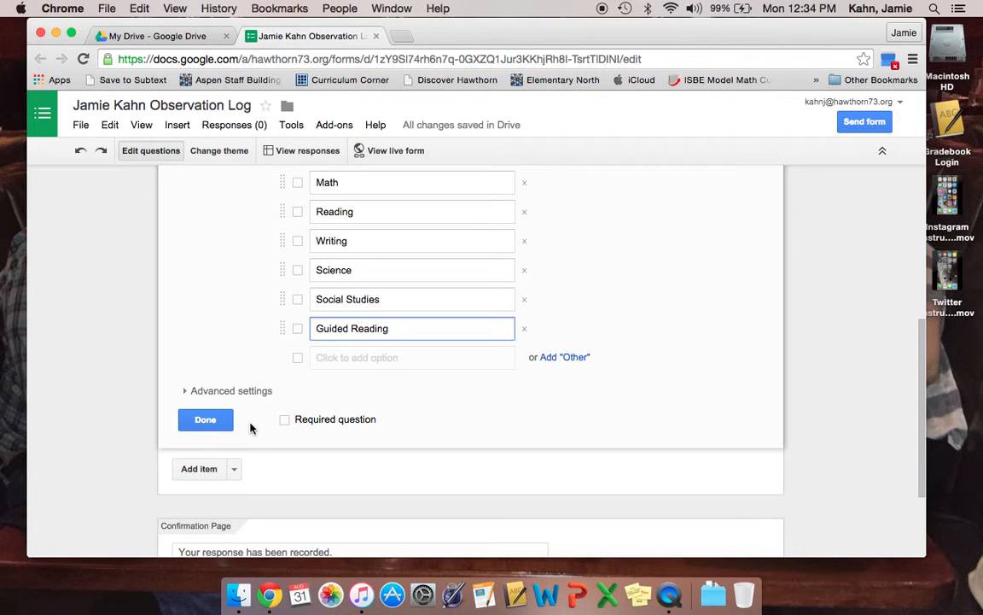
pyautogui.scroll(-2, 250, 427)
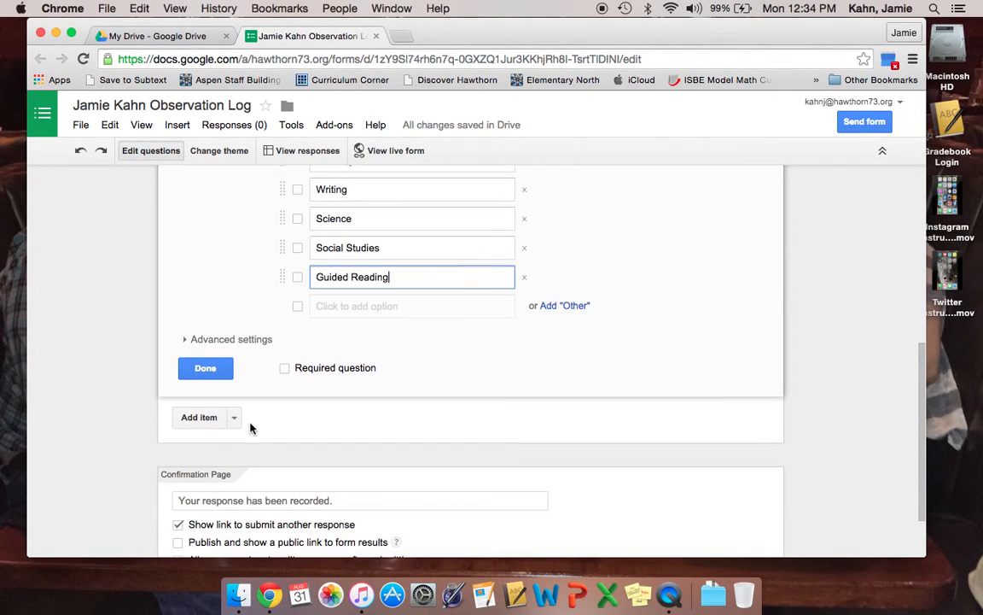
pyautogui.click(583, 300)
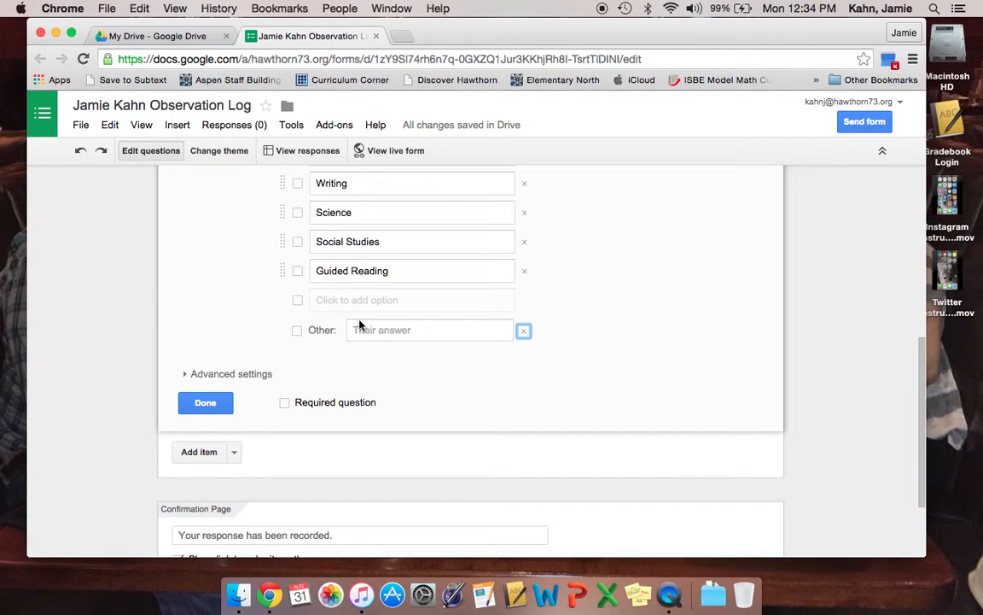
# Add a scale question titled 'In my opinion, today's lesson went...'
pyautogui.click(234, 453)
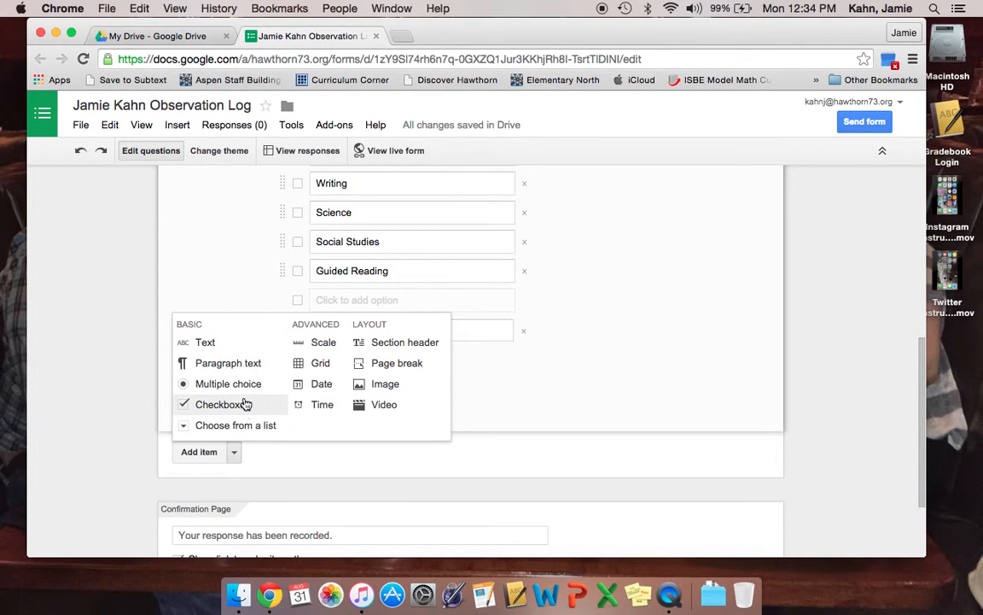
pyautogui.click(317, 354)
pyautogui.write('In my opinion, ')
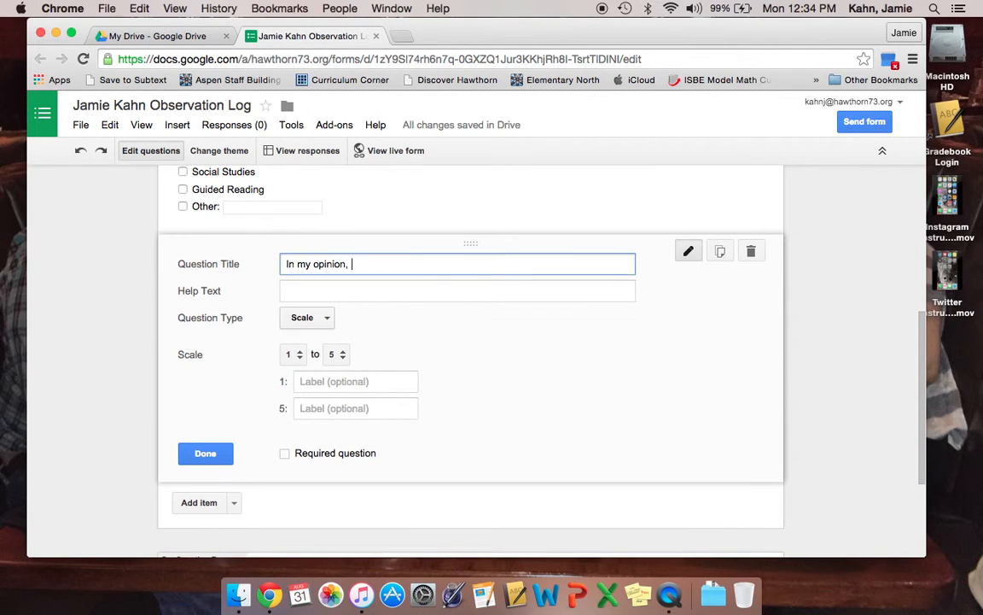
pyautogui.write("today's lesson went...")
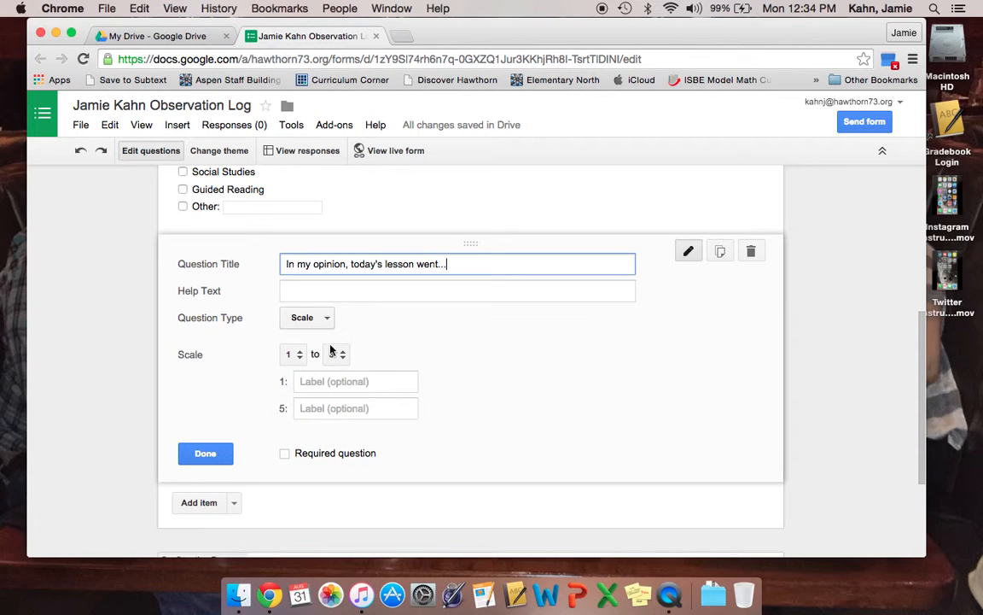
# Label the scale's low end 'poorly' and its high end 'very well'
pyautogui.click(302, 383)
pyautogui.write('po')
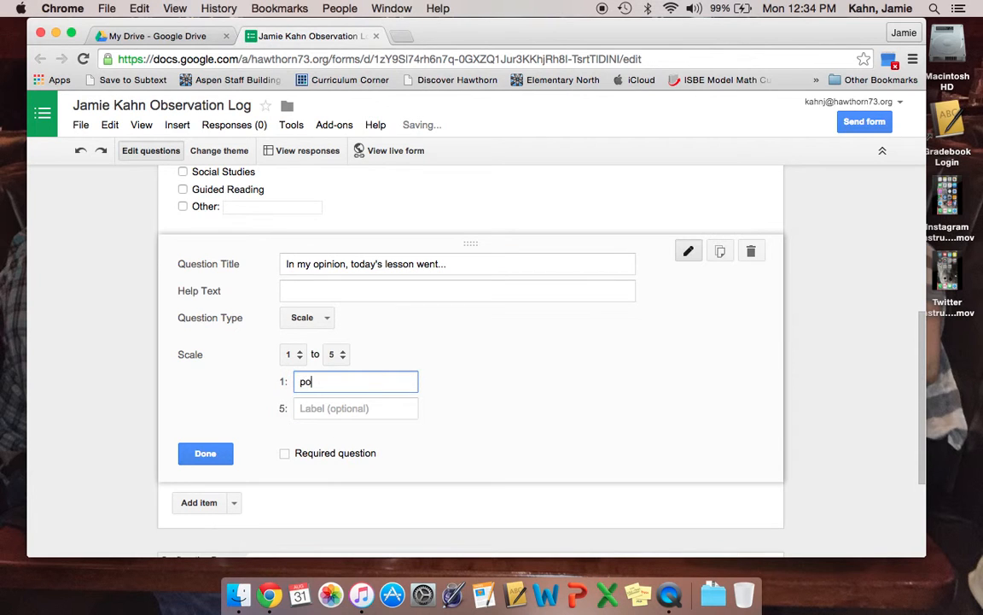
pyautogui.press('BackSpace')
pyautogui.press('BackSpace')
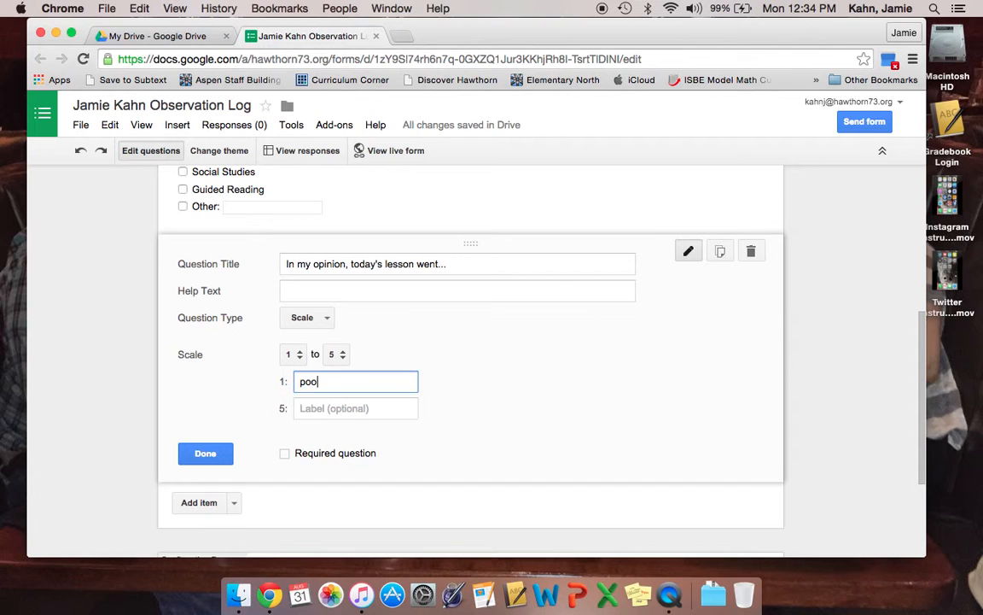
pyautogui.click(325, 417)
pyautogui.write('very well')
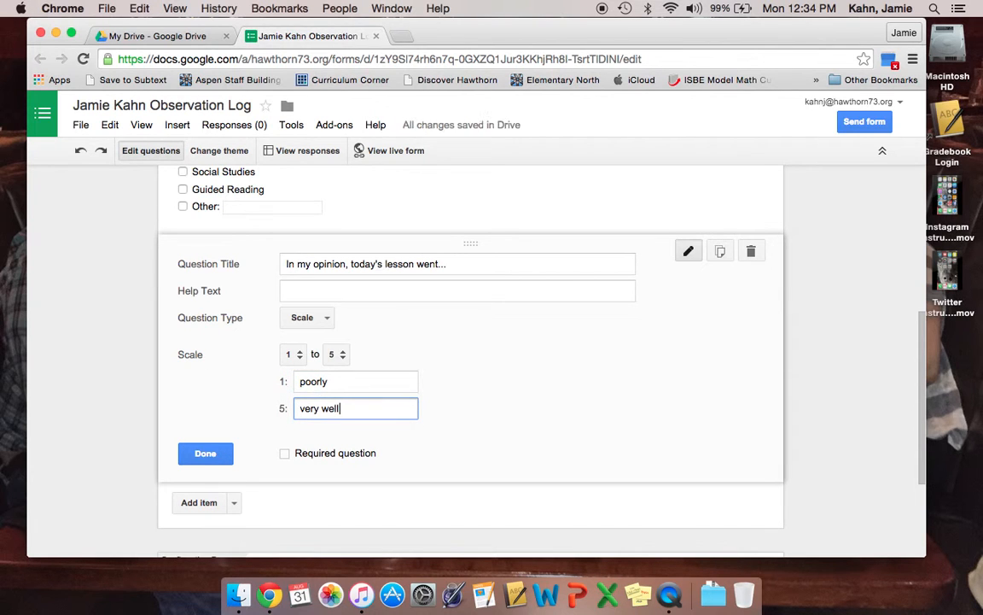
pyautogui.scroll(-2, 269, 489)
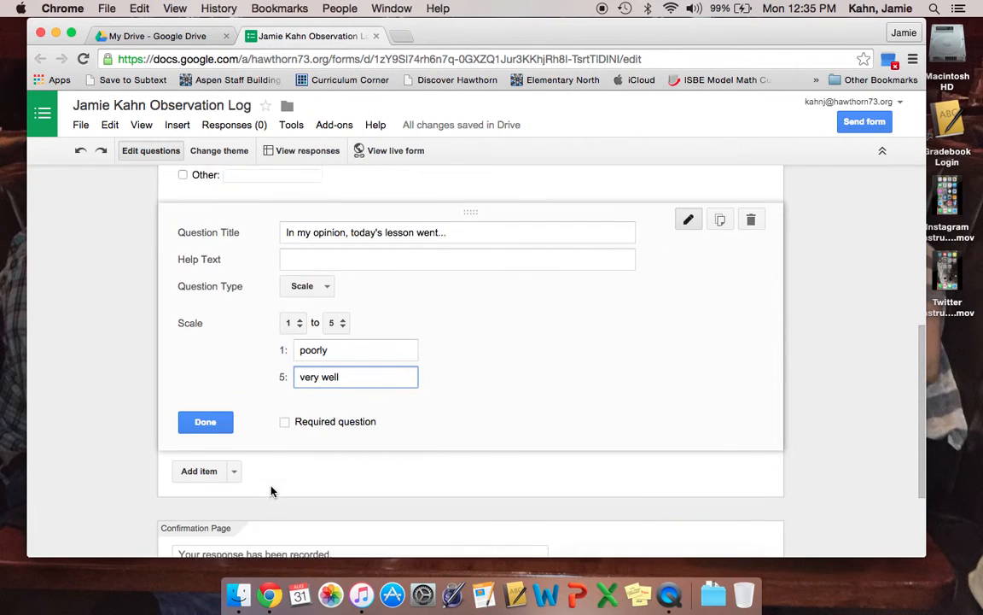
pyautogui.scroll(-1, 271, 491)
pyautogui.click(234, 423)
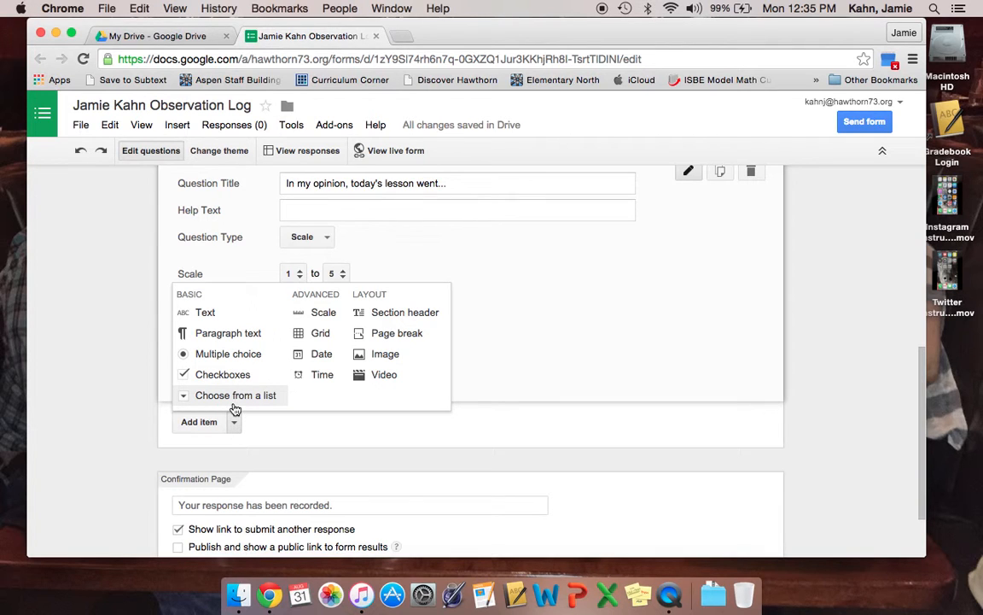
# Add a drop-down question titled 'The main instructional strategy I used during my lesson was...'
pyautogui.click(235, 406)
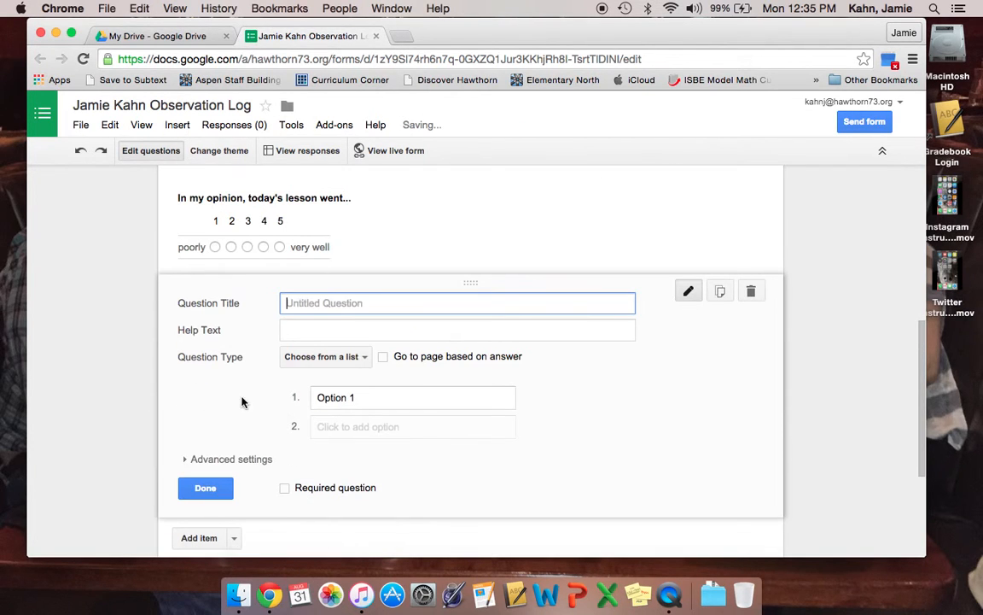
pyautogui.write('the')
pyautogui.press('BackSpace')
pyautogui.press('BackSpace')
pyautogui.write('Th')
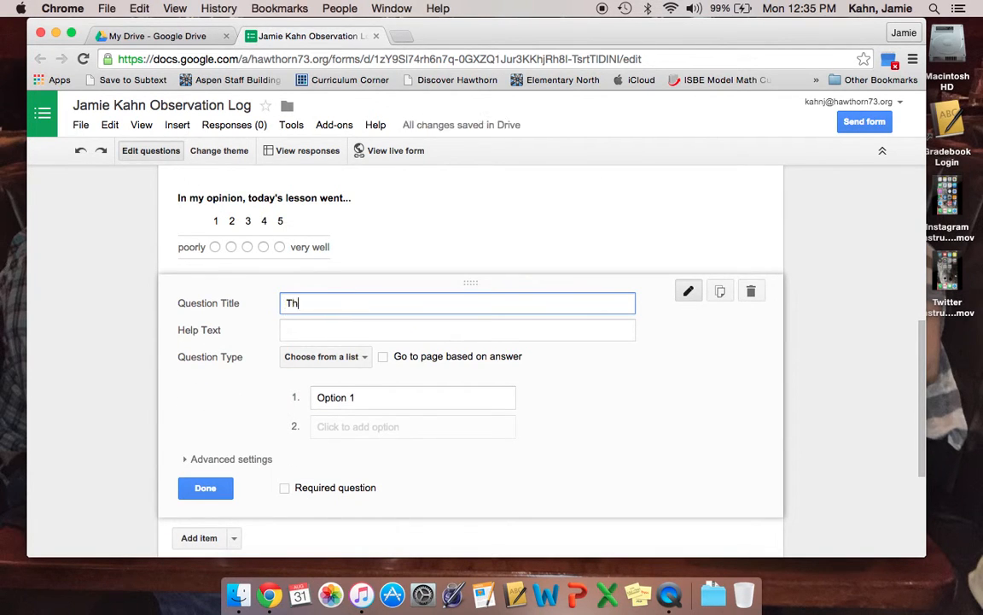
pyautogui.write('e main instructional strateg')
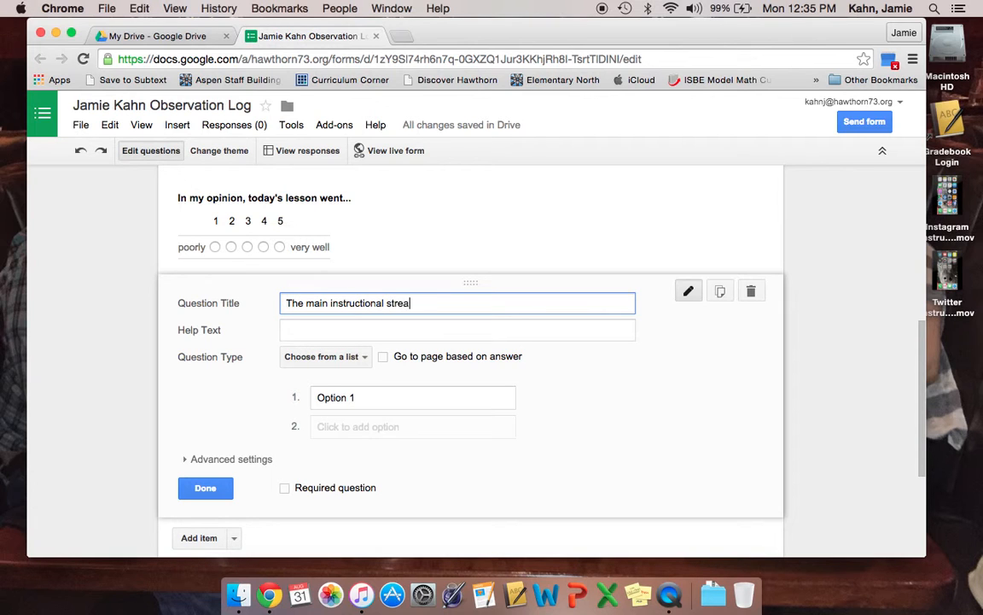
pyautogui.write('y I used during my lesson was...')
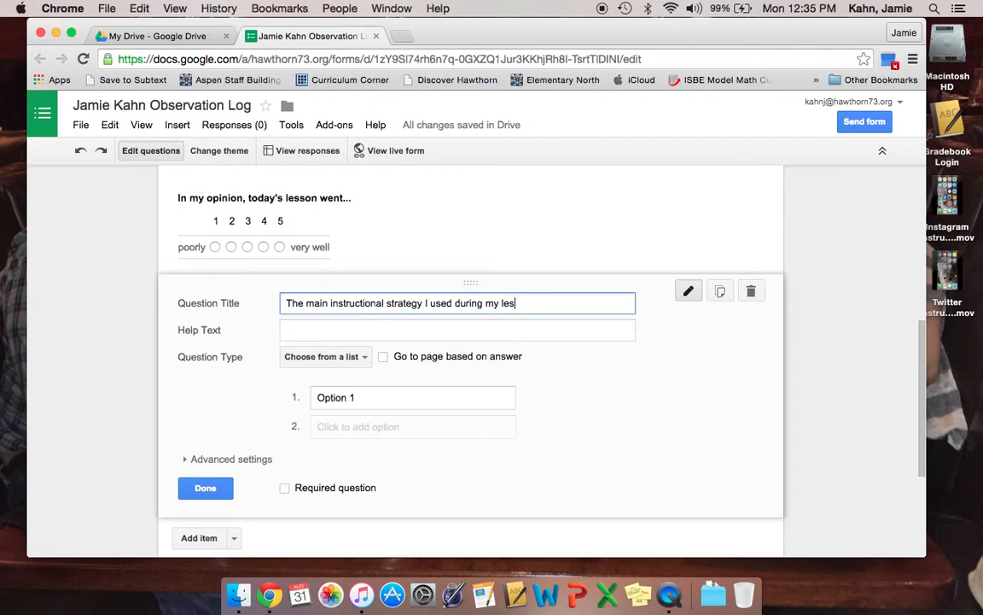
# Fill its choices: Gradual Release of Responsibility, Small Group, Whole Group, Partners
pyautogui.click(340, 401)
pyautogui.write('Gradual Release of Responsibility')
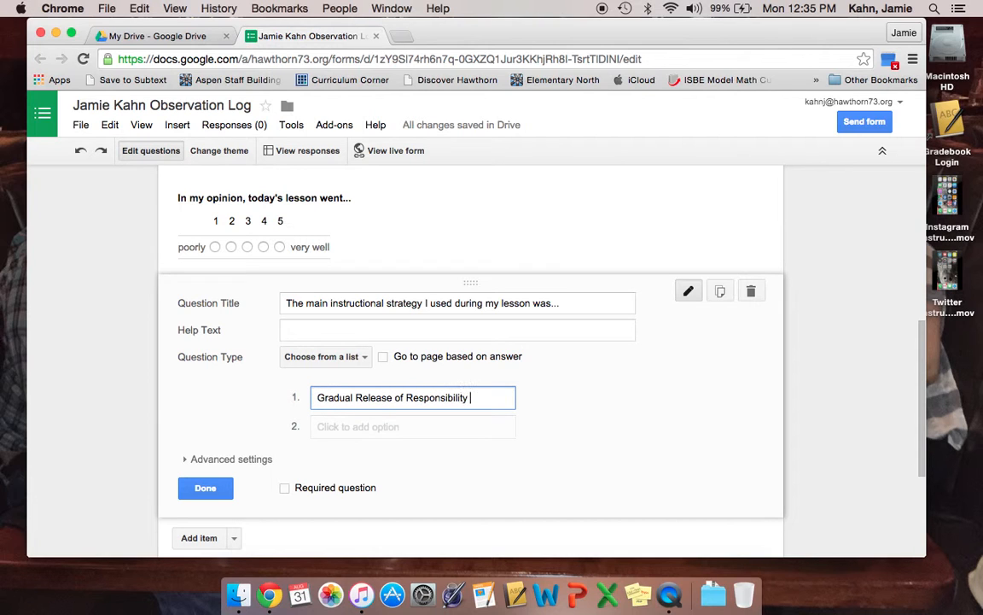
pyautogui.click(335, 428)
pyautogui.write('Sma')
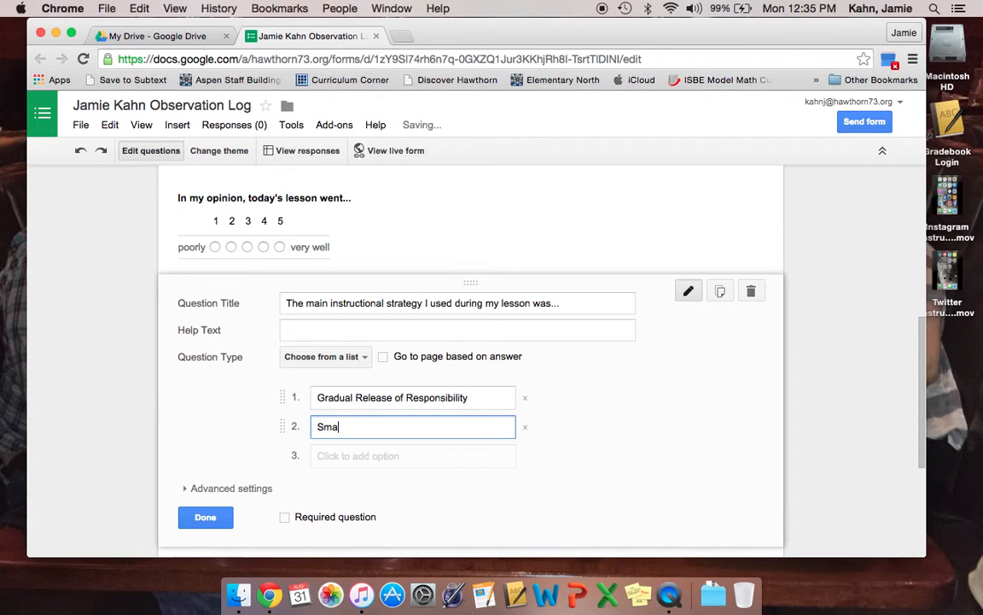
pyautogui.write('ll Group')
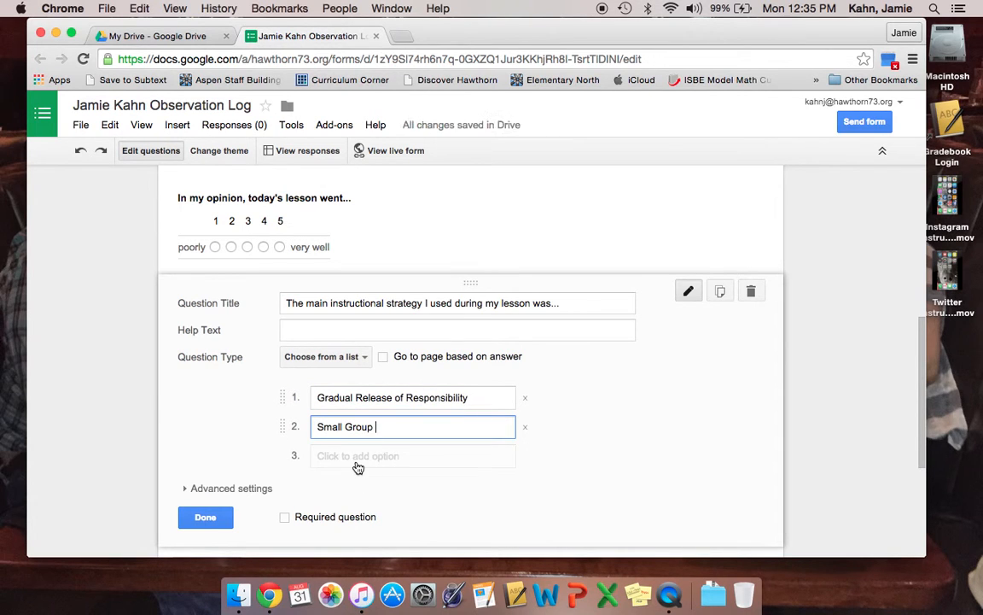
pyautogui.click(358, 458)
pyautogui.write('Whole Group')
pyautogui.click(352, 487)
pyautogui.write('Partners')
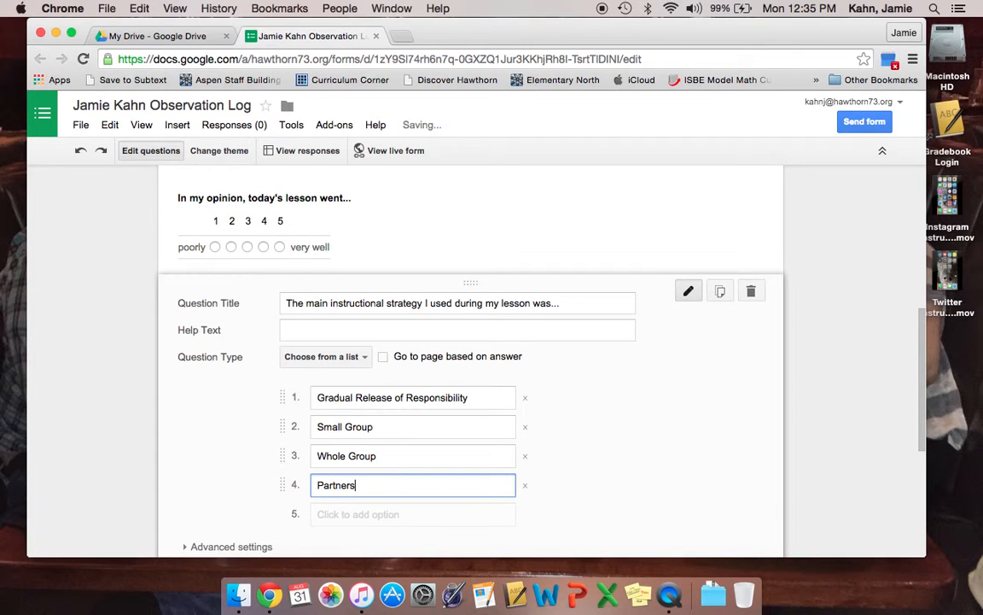
pyautogui.scroll(-4, 401, 488)
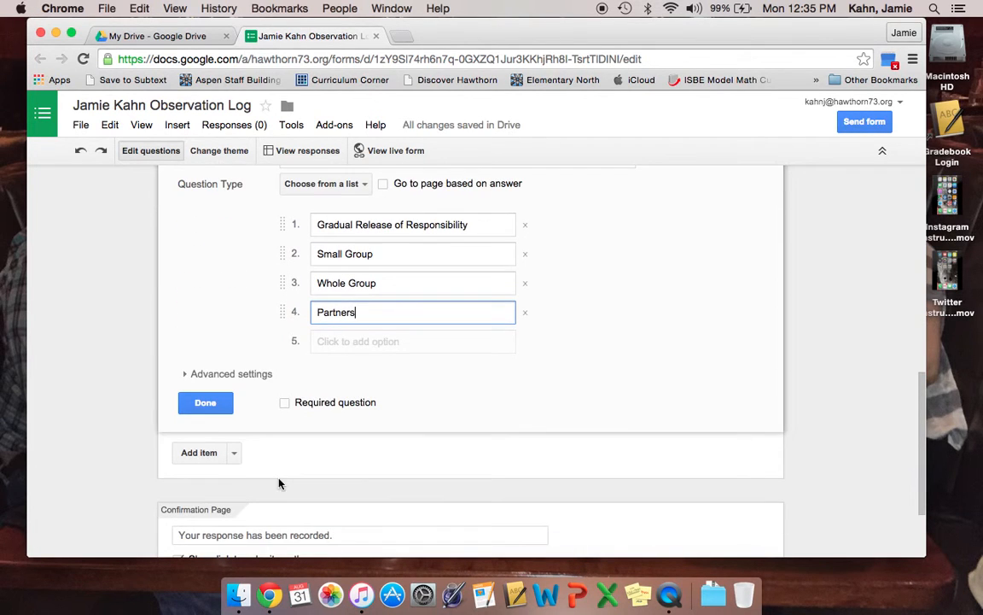
pyautogui.click(234, 453)
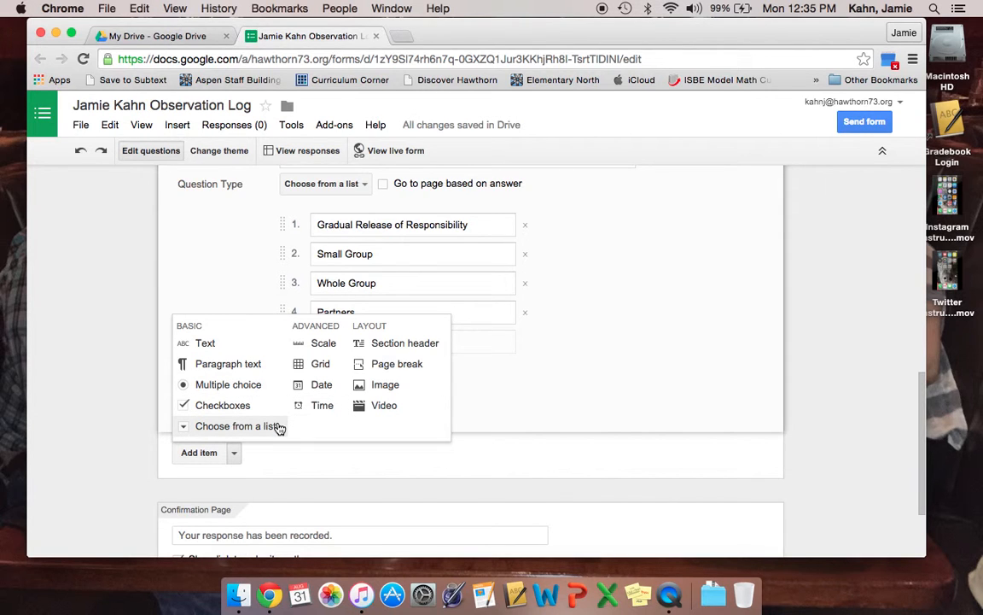
# Create the multiple-choice question 'I feel my objectives for today's lesson were met.' offering Yes and No
pyautogui.click(265, 391)
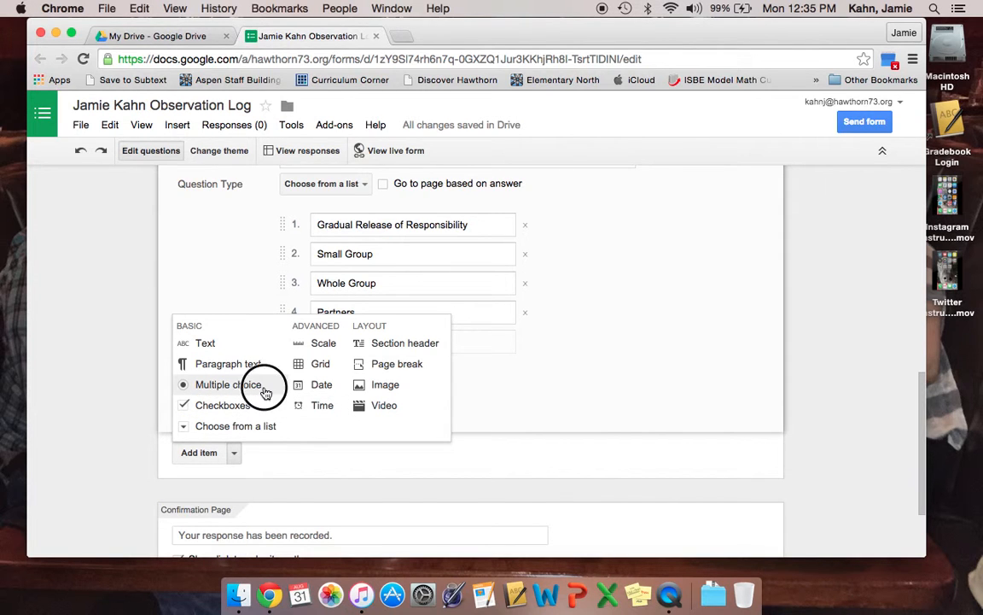
pyautogui.write('I feel my objectives for today')
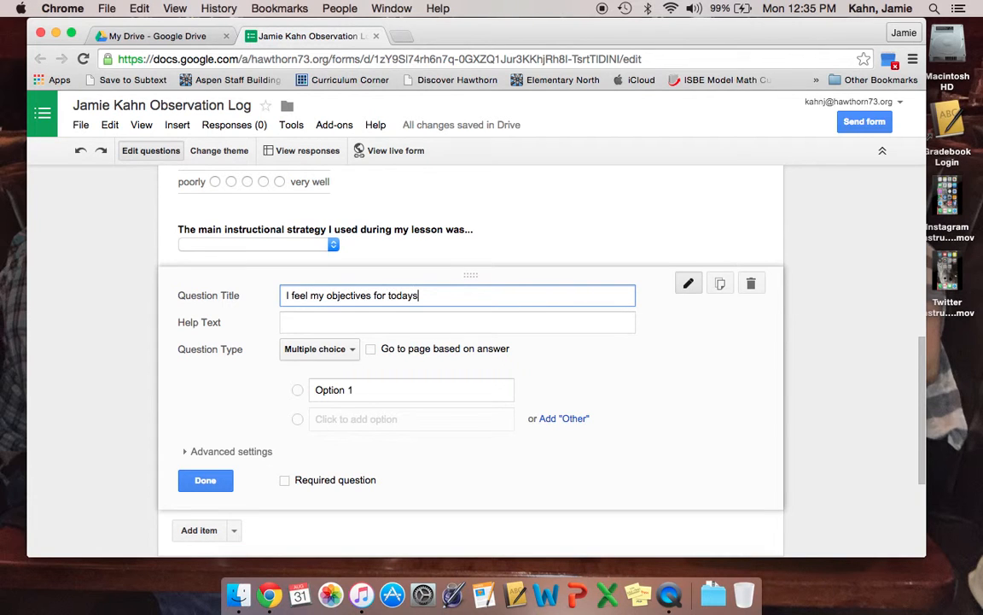
pyautogui.write("'s lesson were met.")
pyautogui.click(373, 393)
pyautogui.write('Yes')
pyautogui.click(377, 419)
pyautogui.write('Not')
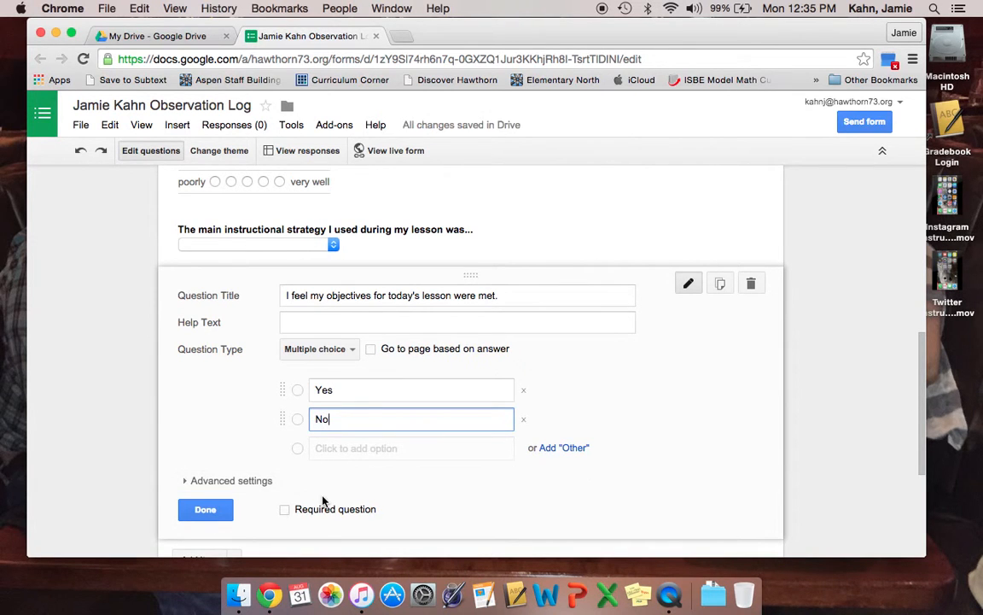
pyautogui.scroll(-3, 289, 445)
pyautogui.click(234, 403)
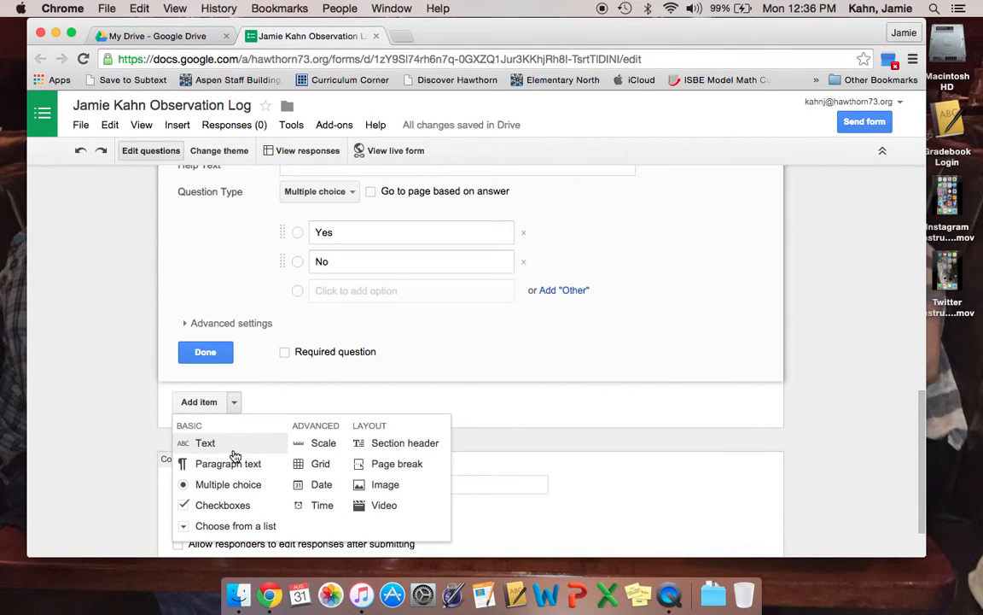
# Add a text question 'Why do you feel that your objectives were or were not met?'
pyautogui.click(206, 443)
pyautogui.write('Why or ')
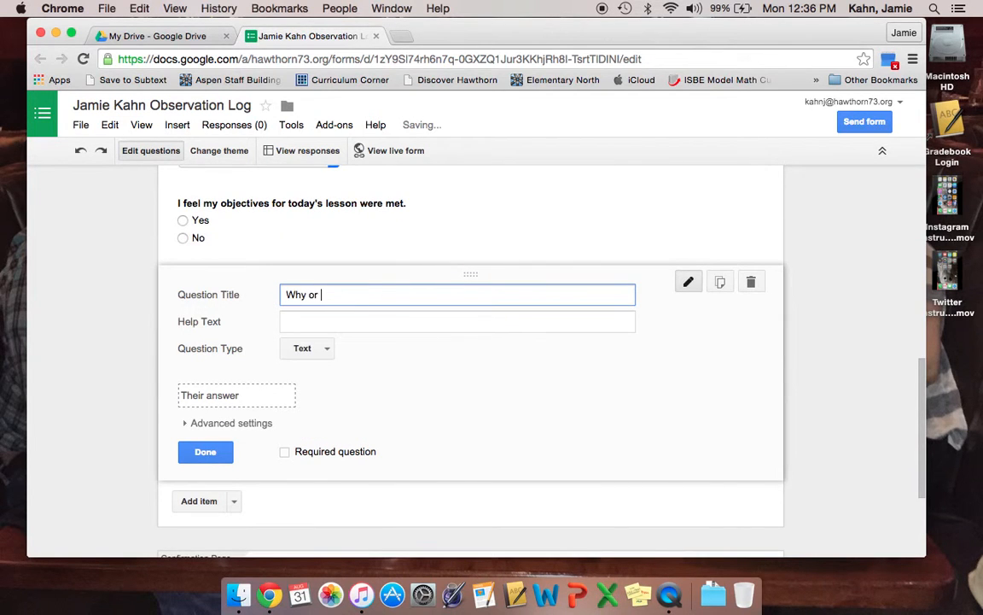
pyautogui.write('why')
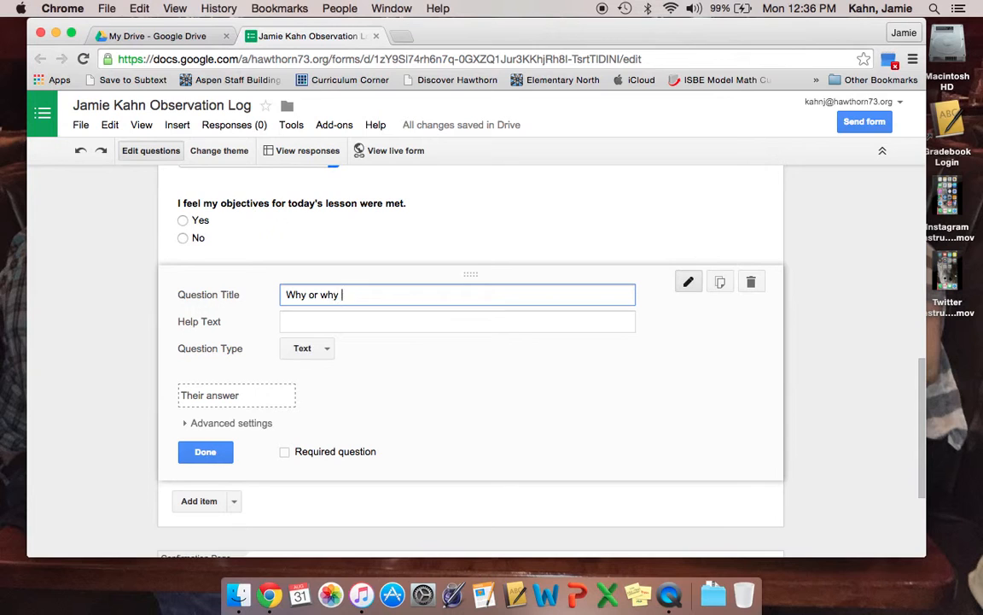
pyautogui.press('BackSpace')
pyautogui.write('doe you feel that you')
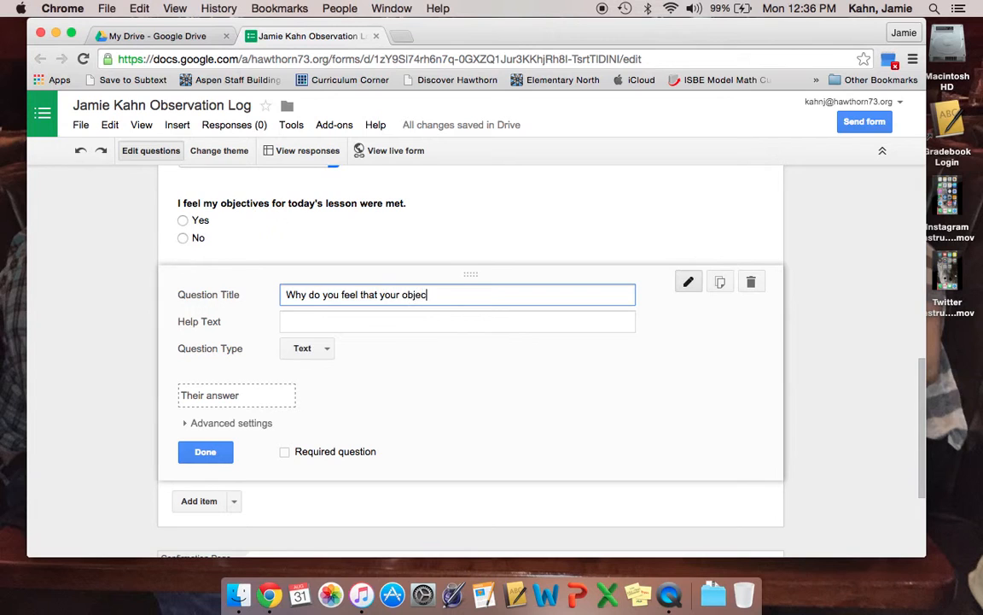
pyautogui.write('r objectives were or were not met?')
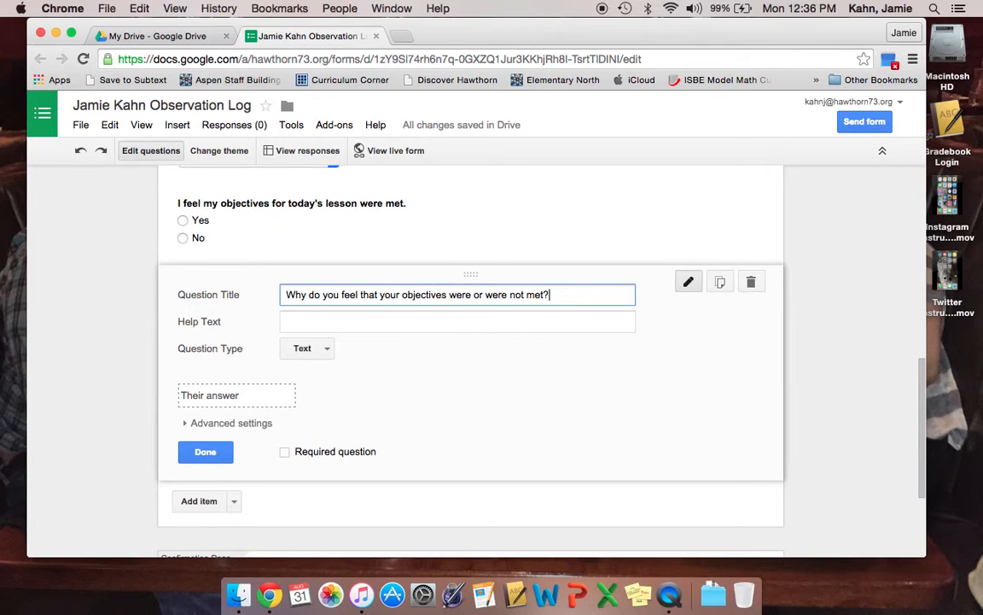
pyautogui.scroll(-2, 248, 460)
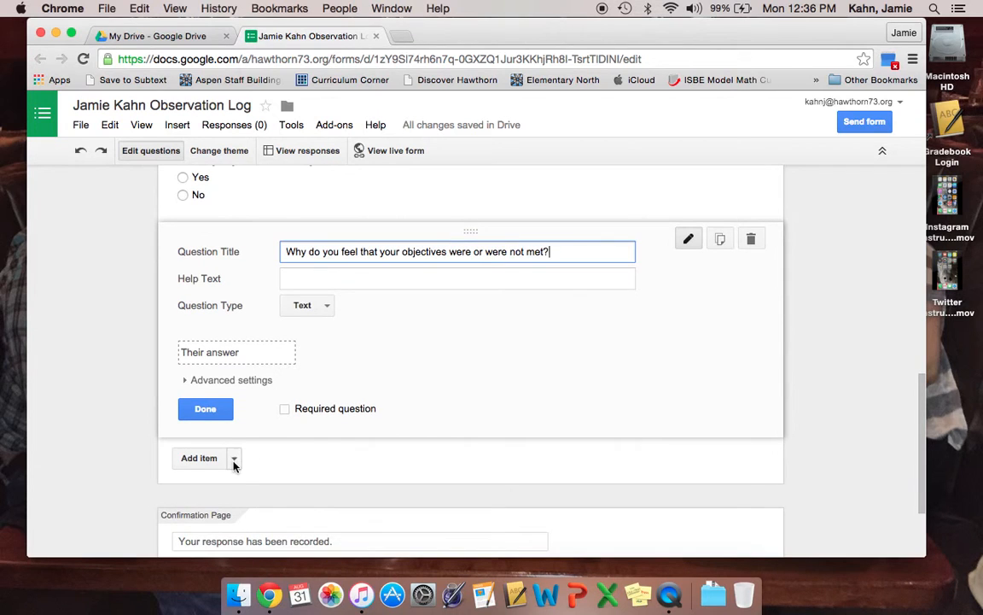
# Add a paragraph question 'If I taught this lesson again, what might I do differently?'
pyautogui.click(233, 465)
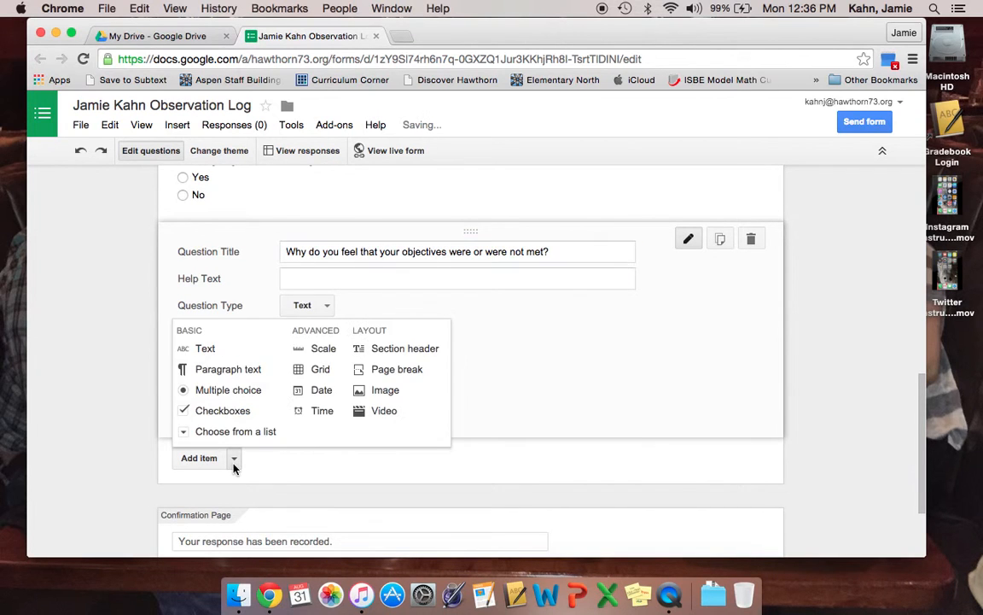
pyautogui.click(227, 378)
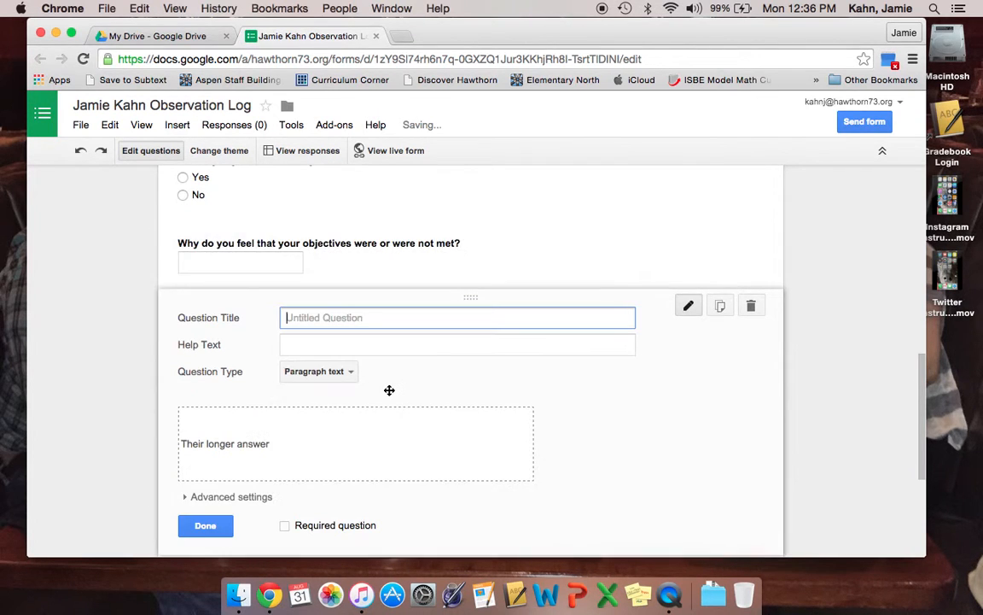
pyautogui.write('If I taught this lesso')
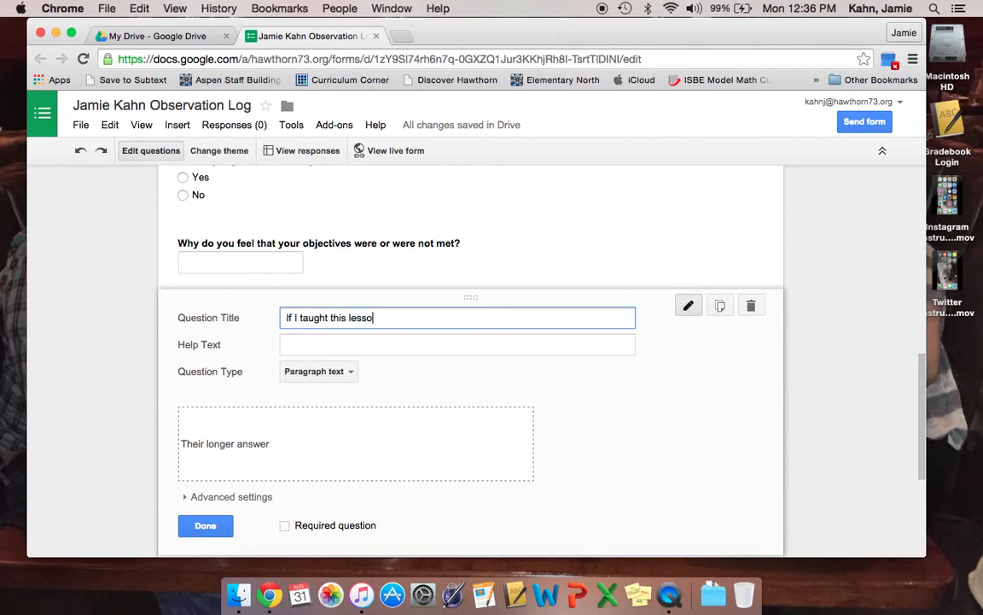
pyautogui.write('n again, what migh')
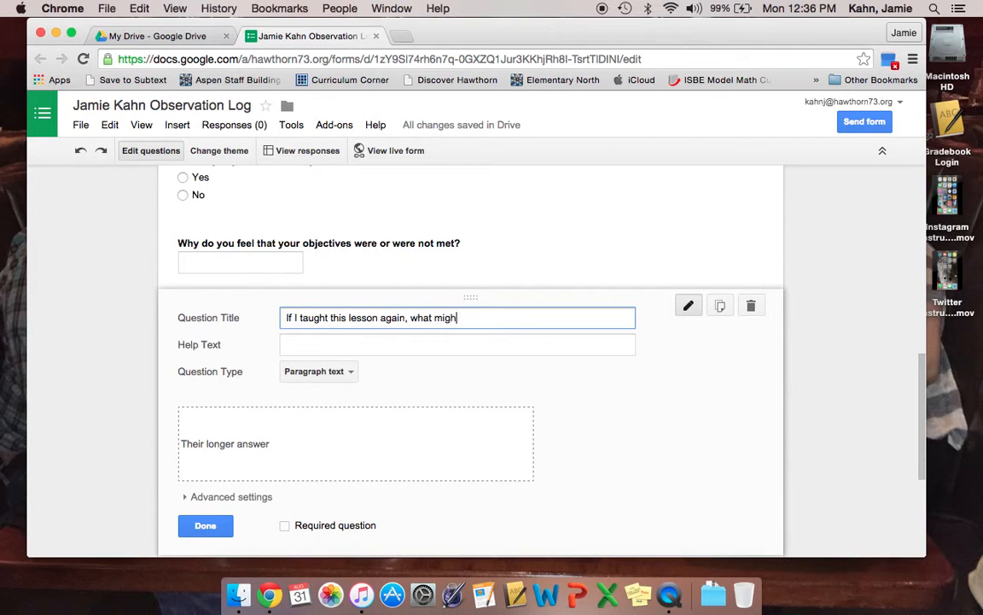
pyautogui.write('t I do differently?')
# Close the strategy drop-down's editor with Done and scroll through to review every question
pyautogui.scroll(10, 395, 386)
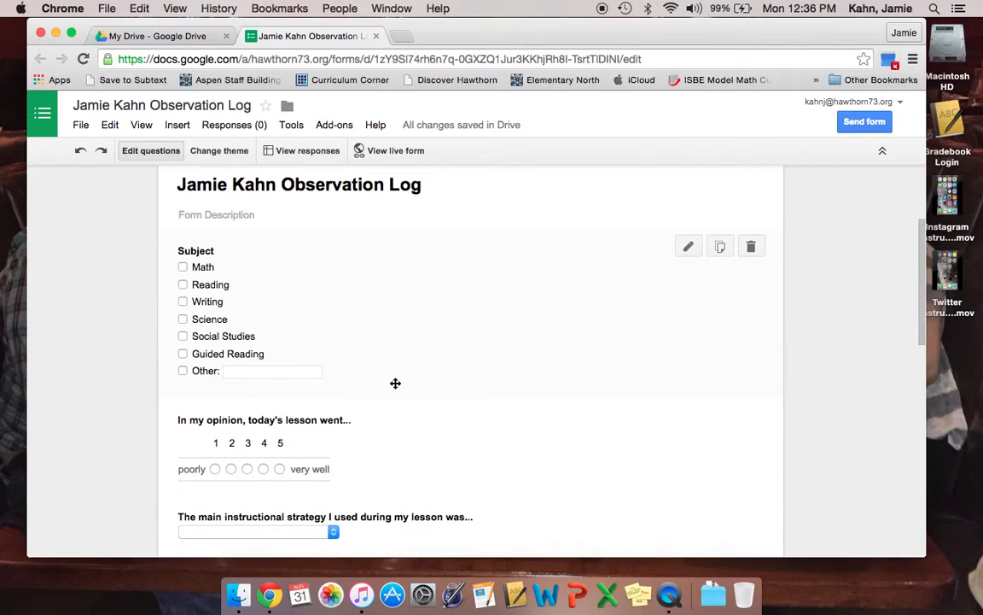
pyautogui.scroll(-3, 280, 440)
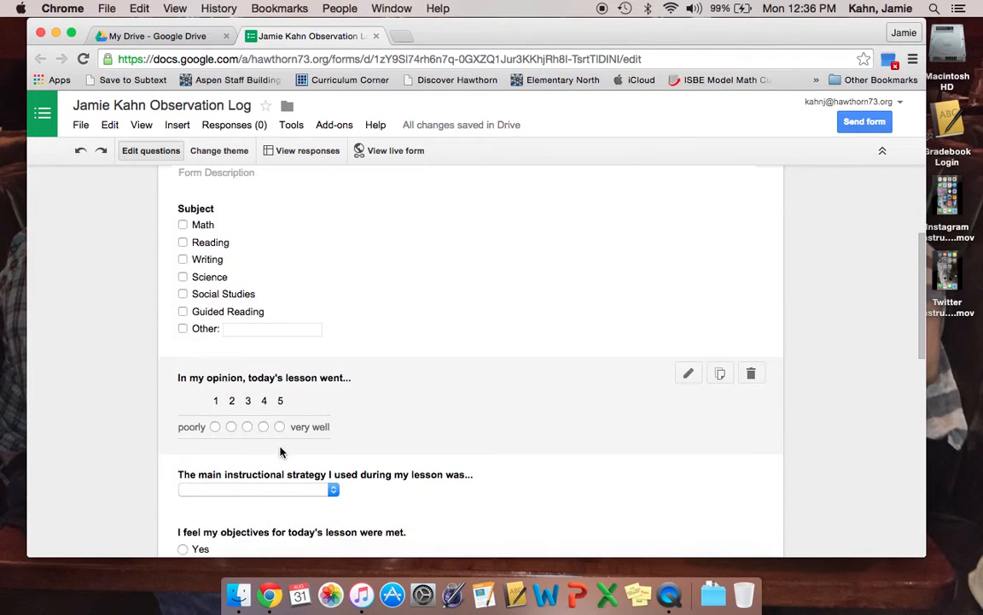
pyautogui.scroll(-1, 281, 450)
pyautogui.scroll(-2, 280, 447)
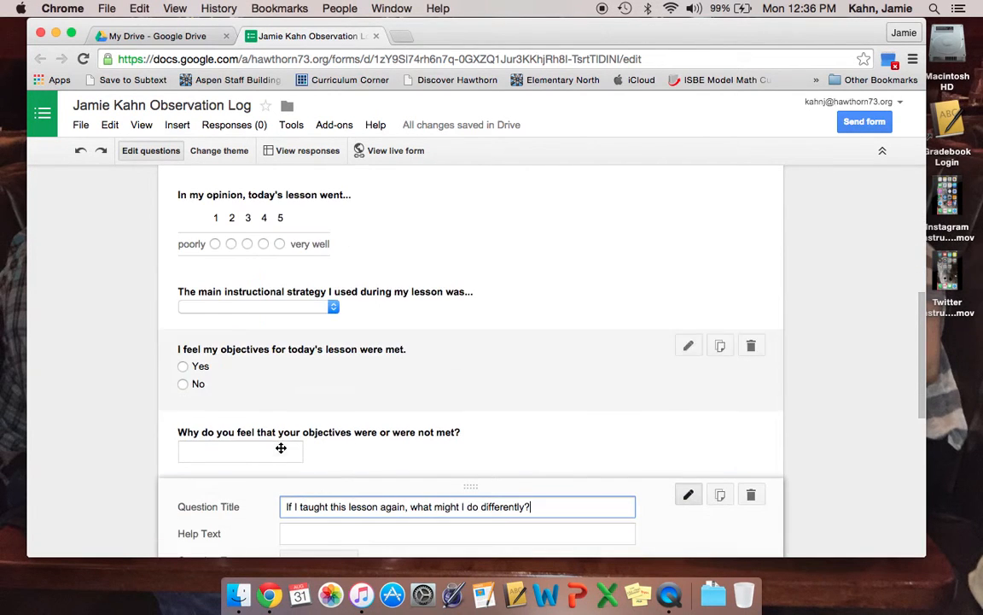
pyautogui.click(275, 276)
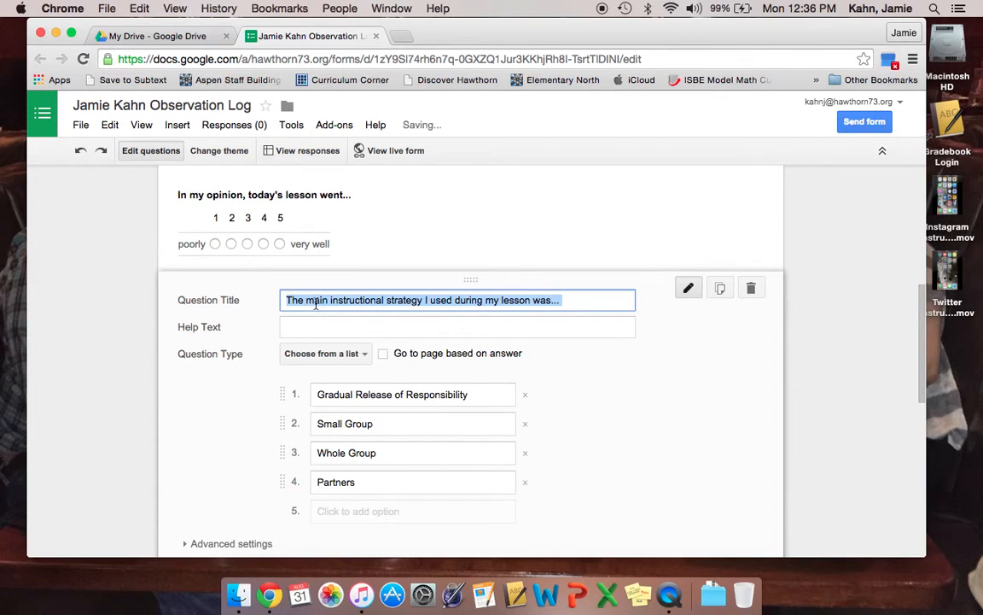
pyautogui.scroll(-3, 293, 326)
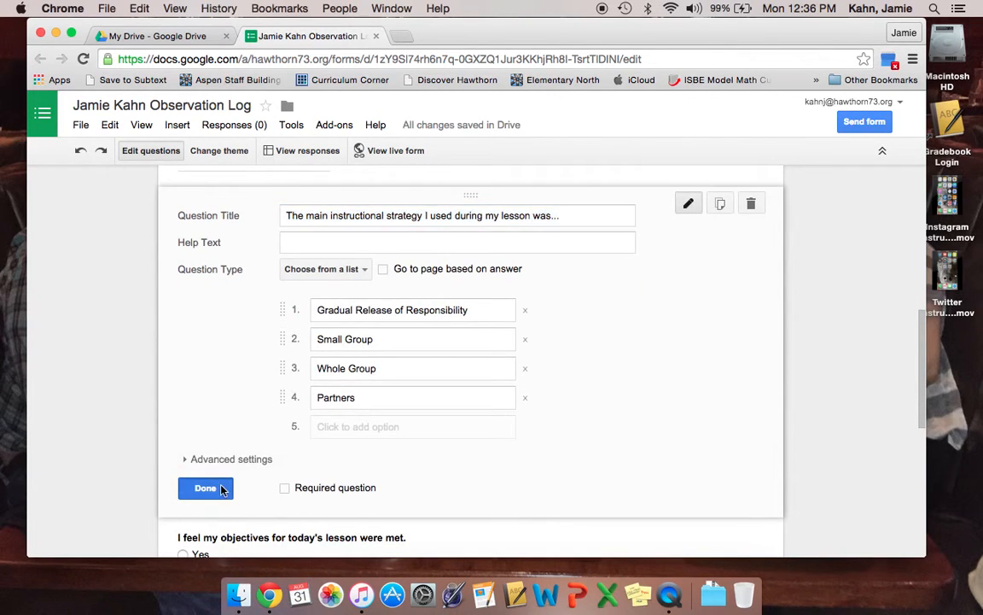
pyautogui.click(222, 487)
pyautogui.scroll(10, 303, 315)
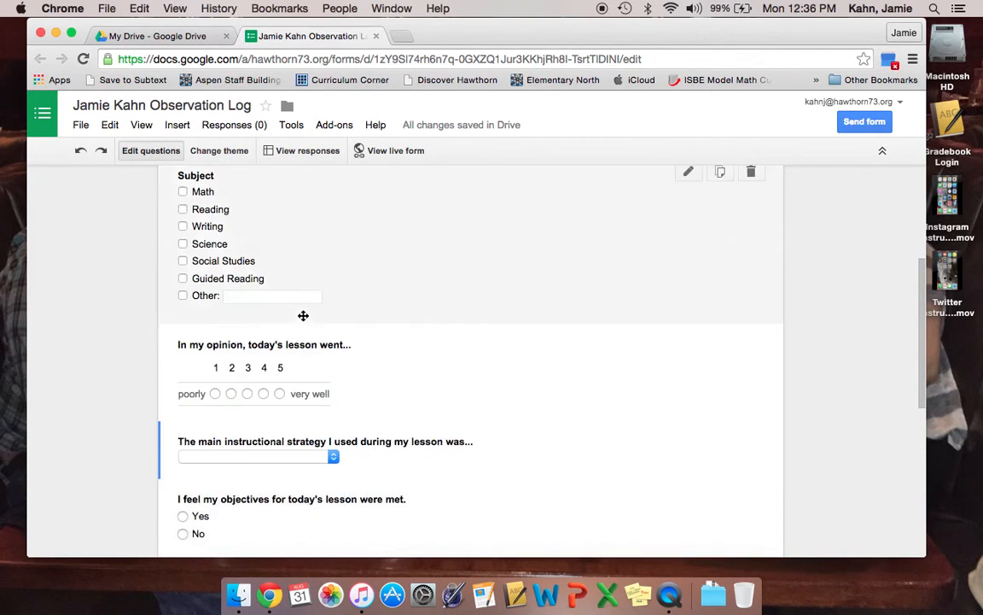
pyautogui.scroll(-10, 303, 316)
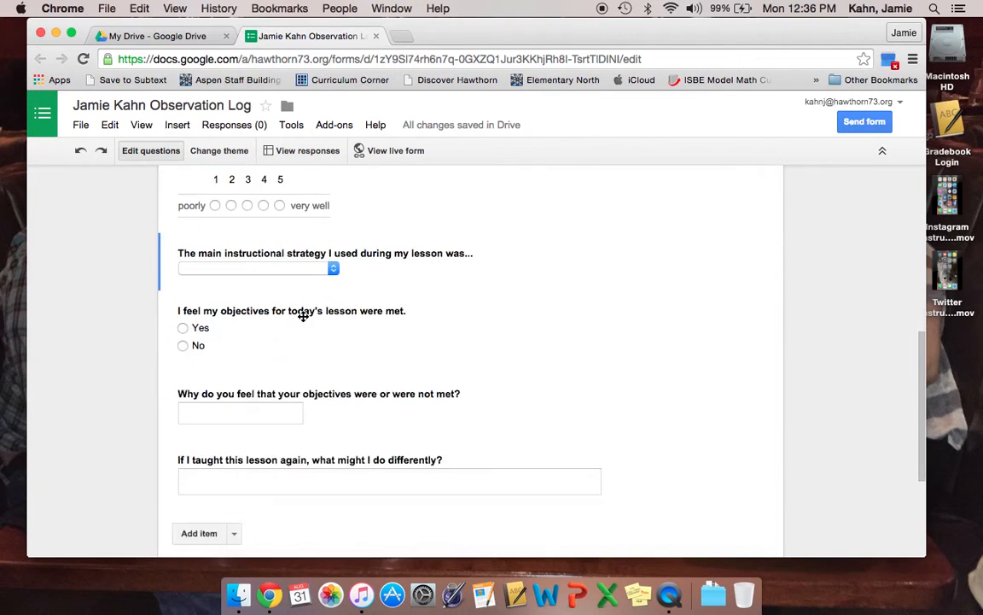
pyautogui.scroll(-2, 303, 316)
pyautogui.scroll(4, 303, 320)
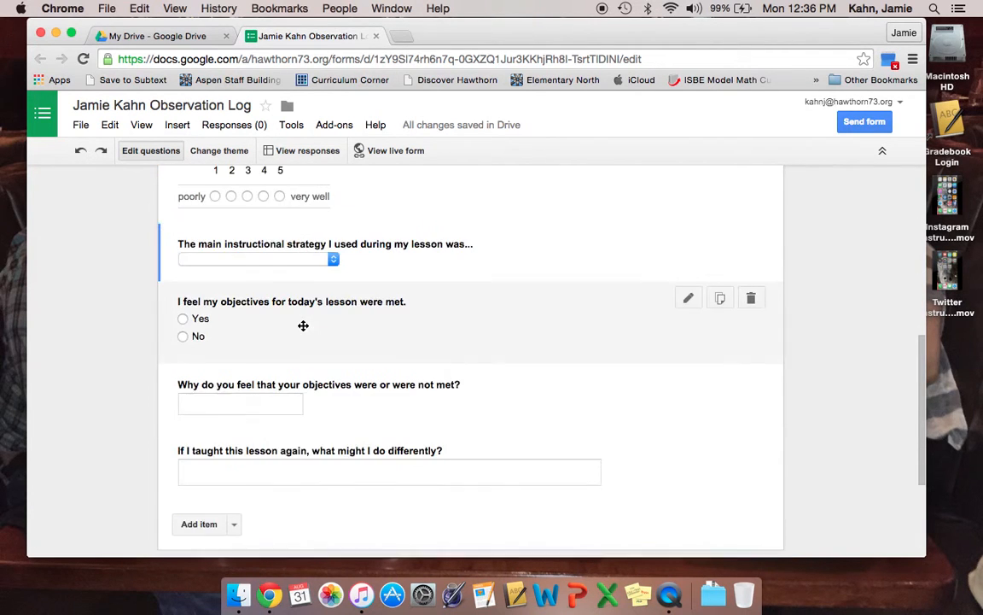
pyautogui.scroll(10, 303, 325)
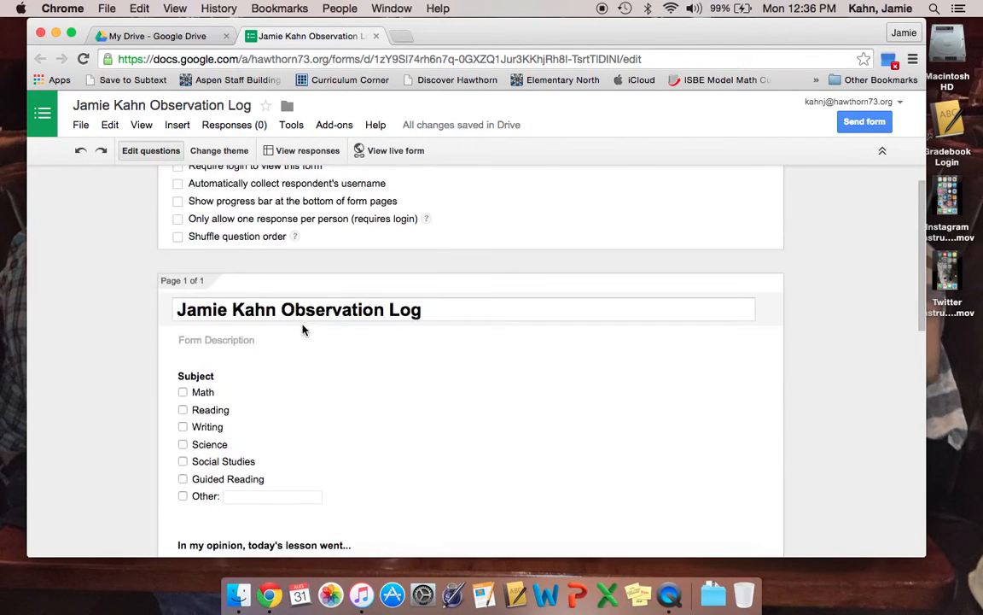
pyautogui.scroll(-6, 299, 312)
pyautogui.scroll(2, 687, 244)
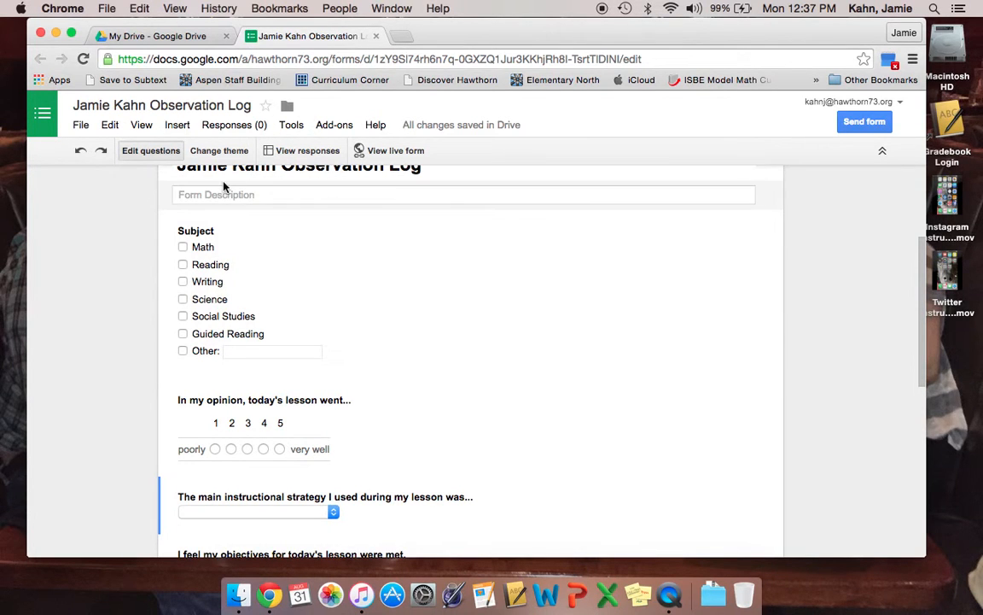
# Apply the Classic Ornamental theme and view the live form
pyautogui.click(209, 150)
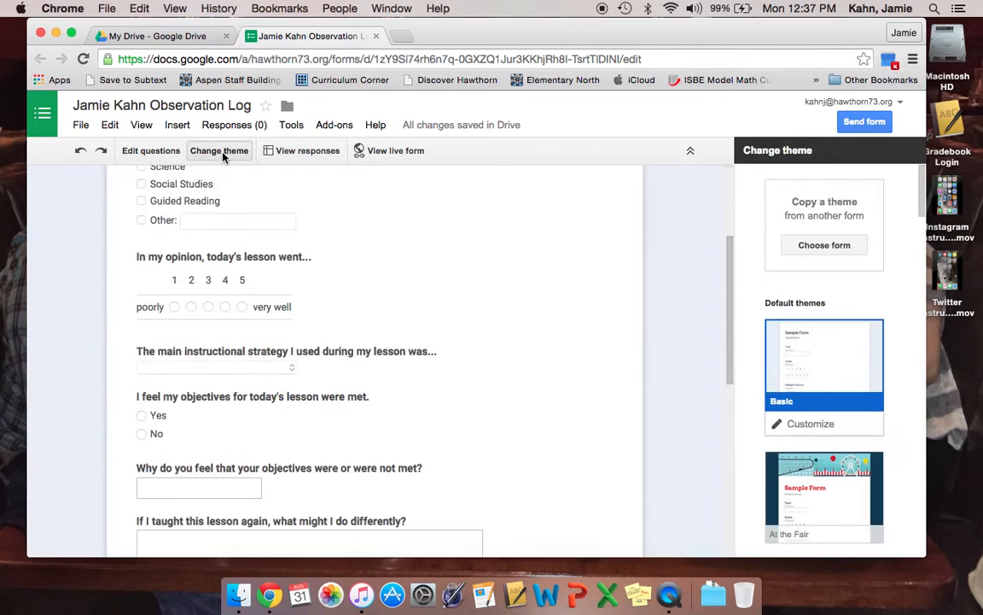
pyautogui.scroll(-10, 807, 384)
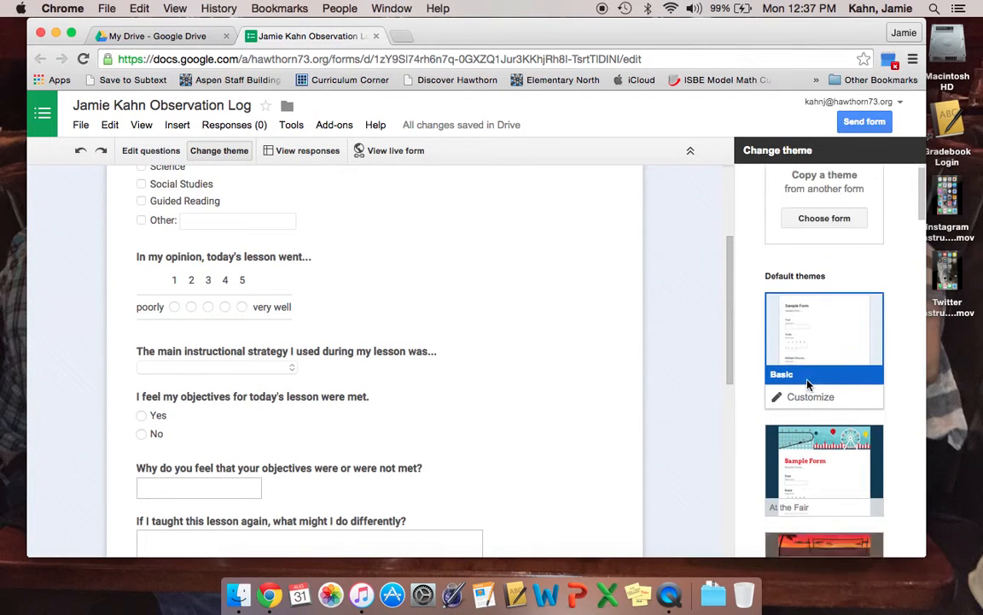
pyautogui.scroll(-3, 807, 384)
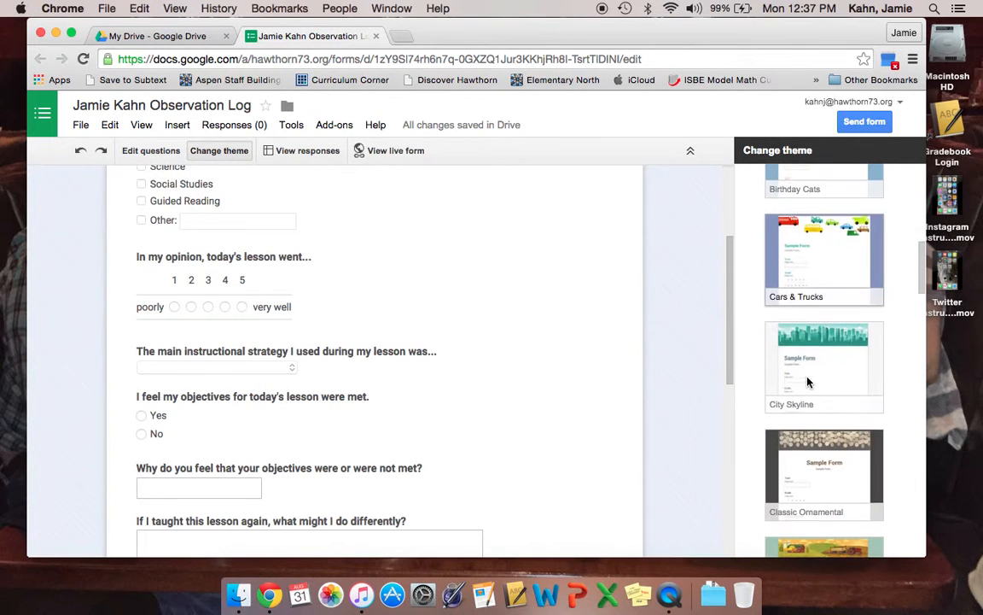
pyautogui.click(807, 378)
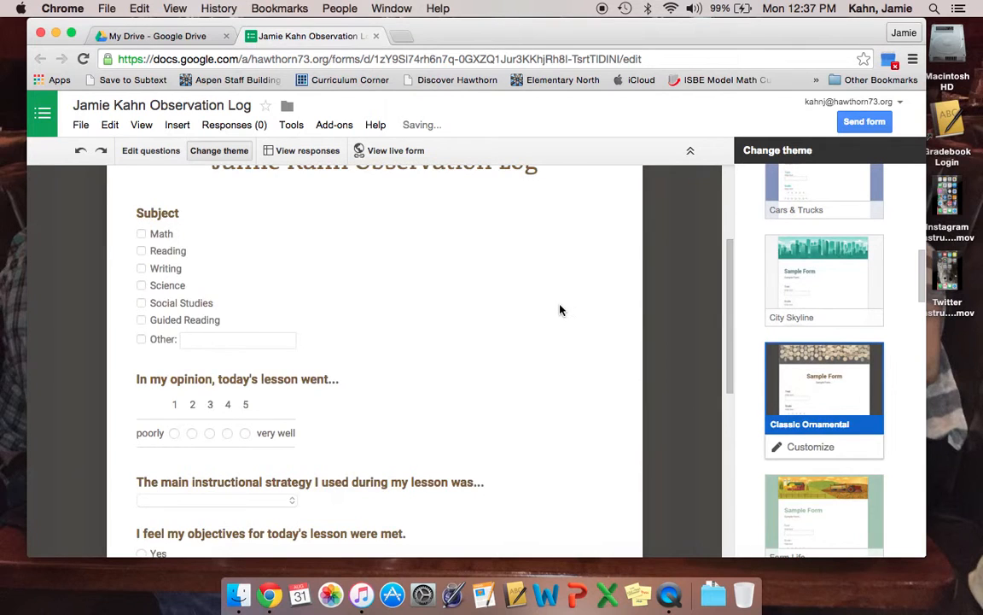
pyautogui.scroll(-10, 560, 309)
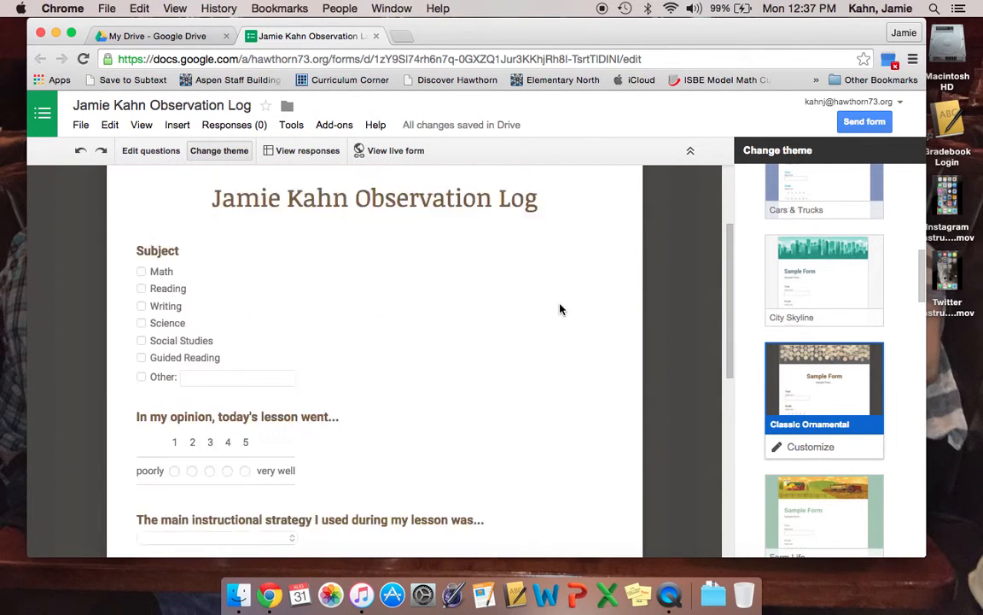
pyautogui.scroll(-2, 560, 309)
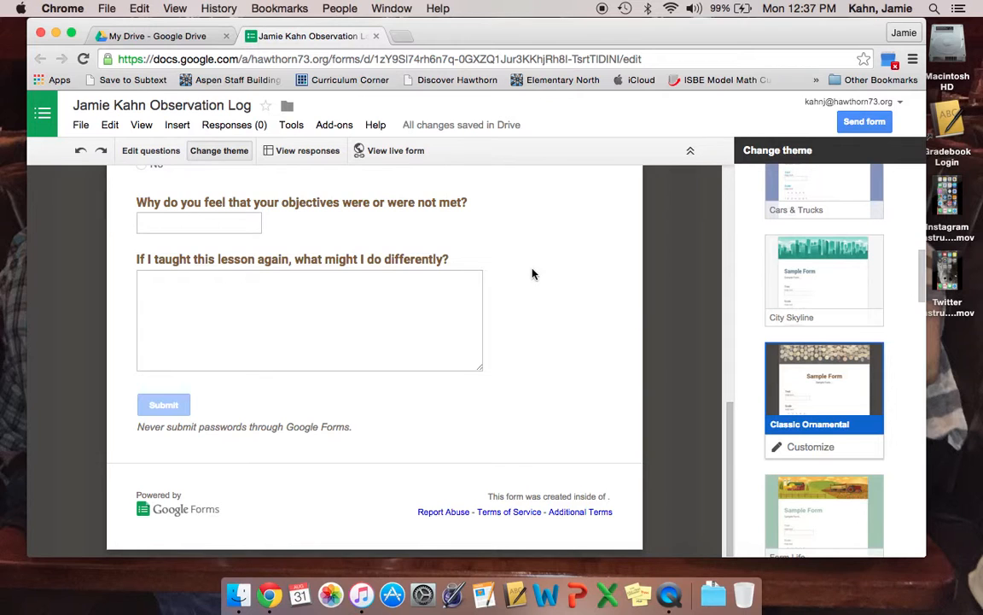
pyautogui.click(381, 154)
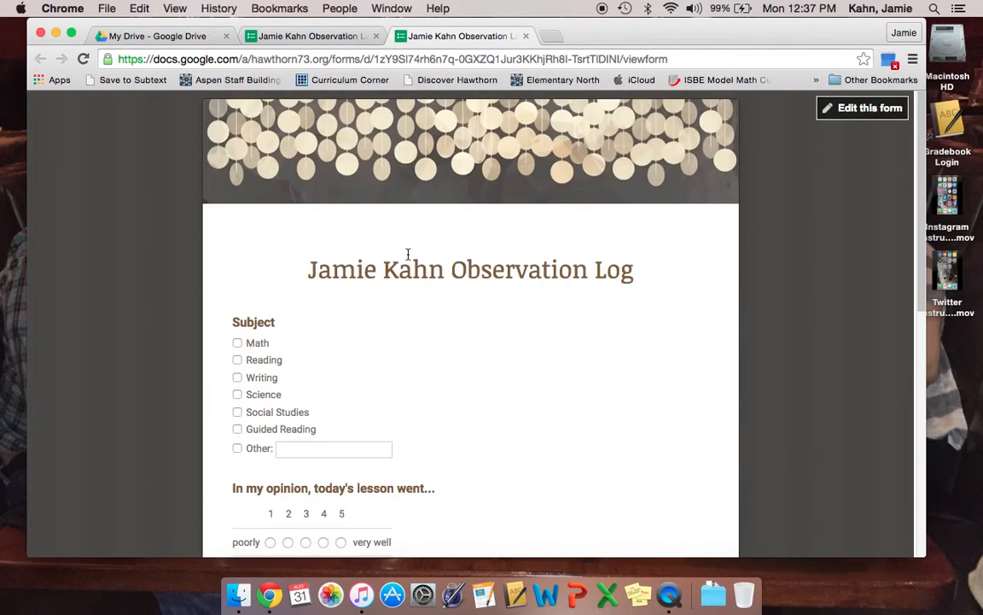
# Scroll through the live Observation Log form to review all six questions, Subject through the lesson-again paragraph
pyautogui.scroll(-10, 408, 255)
pyautogui.scroll(-2, 408, 256)
pyautogui.scroll(6, 408, 256)
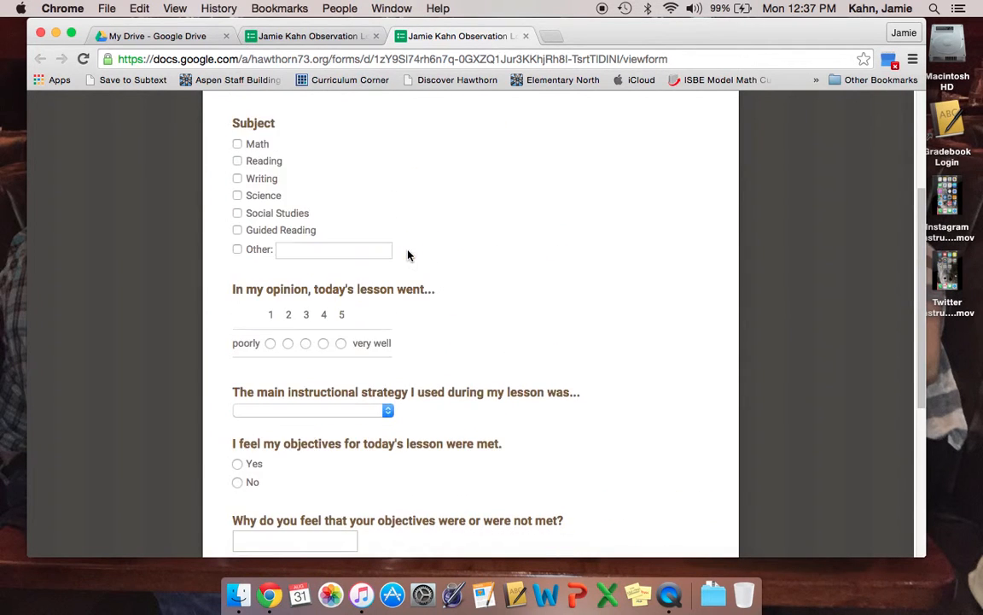
pyautogui.scroll(3, 408, 254)
pyautogui.scroll(-3, 408, 254)
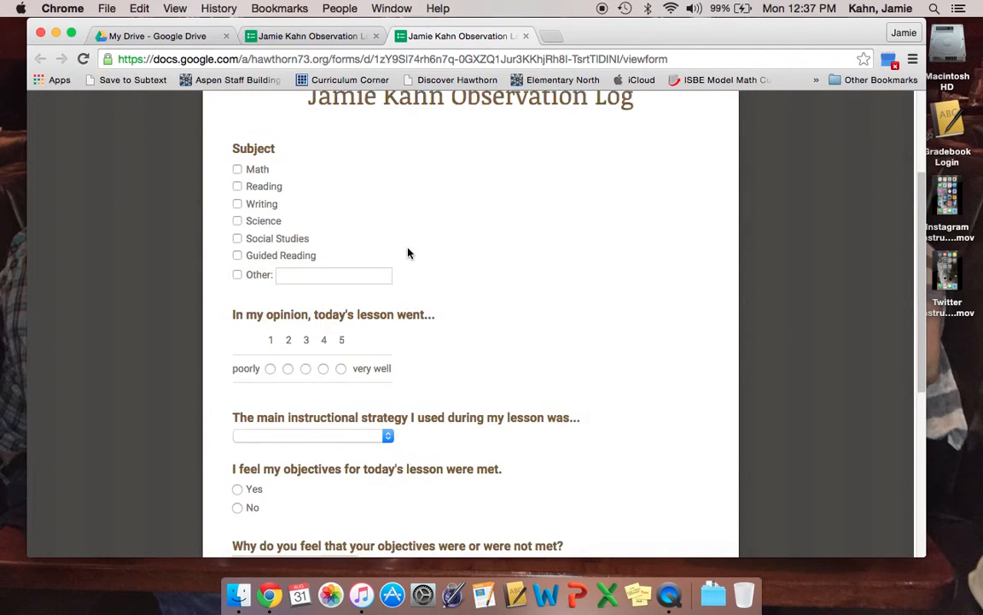
pyautogui.click(526, 38)
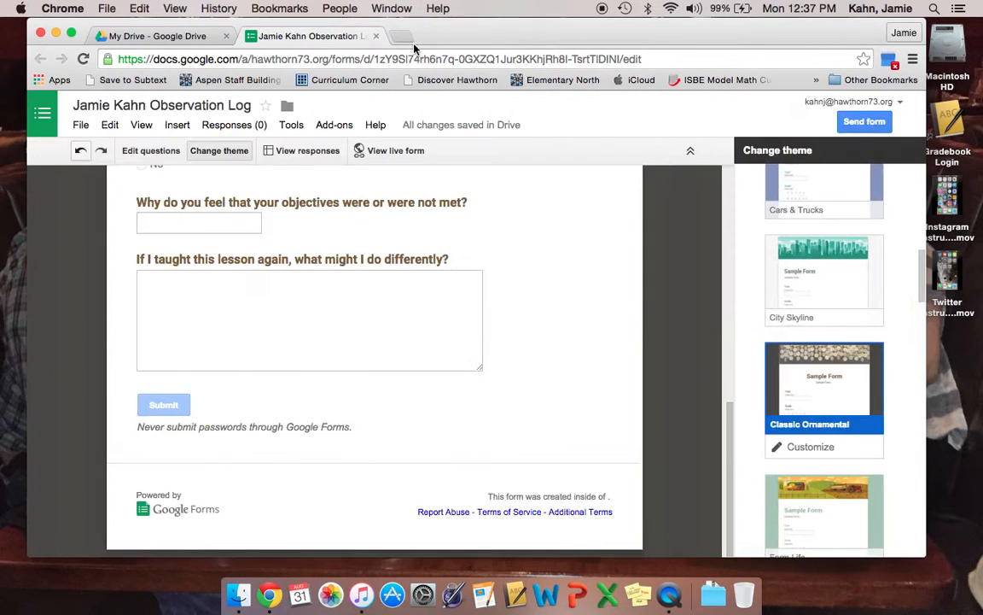
pyautogui.click(377, 36)
pyautogui.scroll(-5, 359, 328)
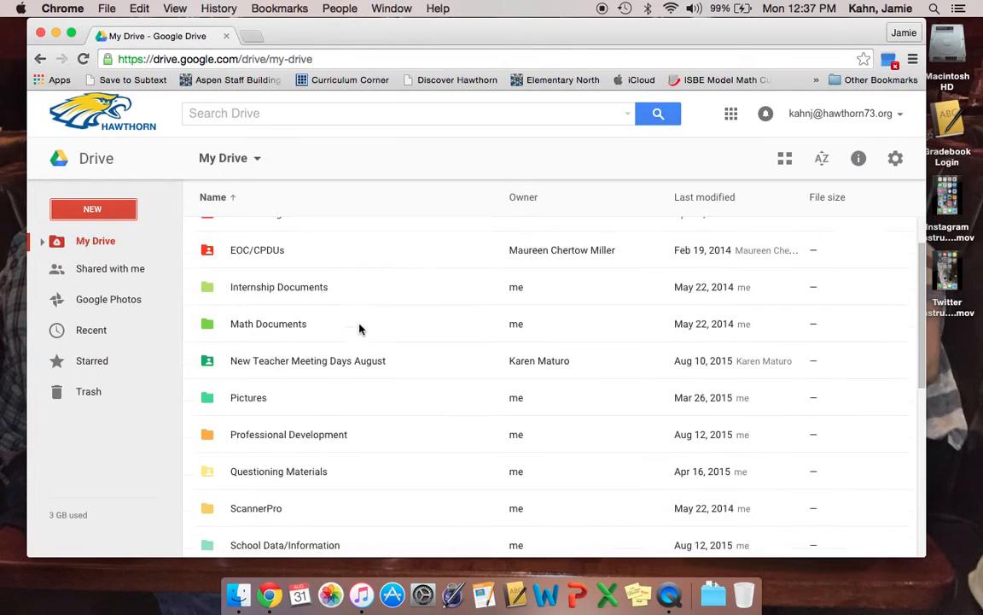
pyautogui.scroll(-5, 359, 329)
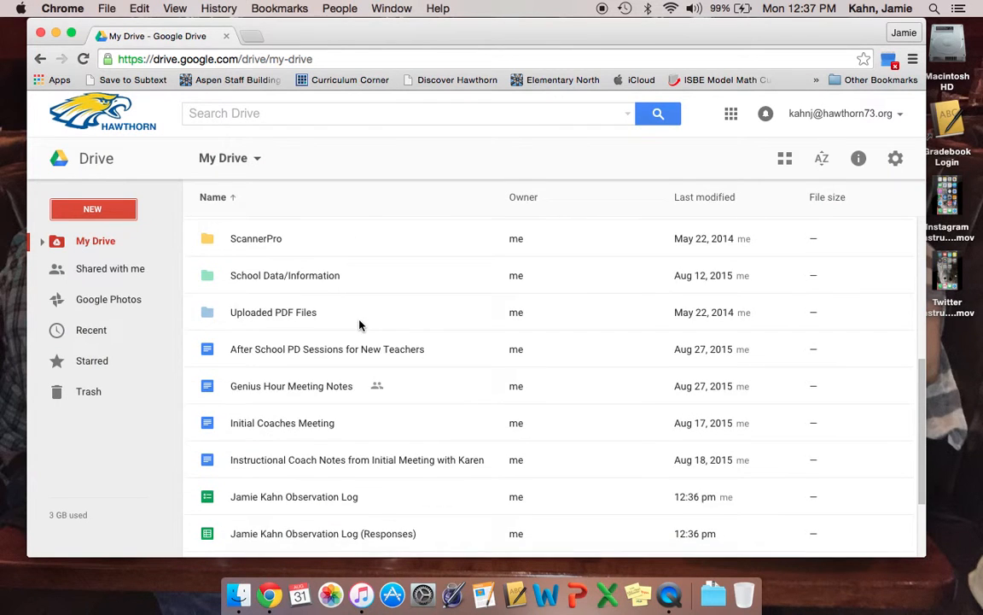
pyautogui.scroll(-1, 359, 324)
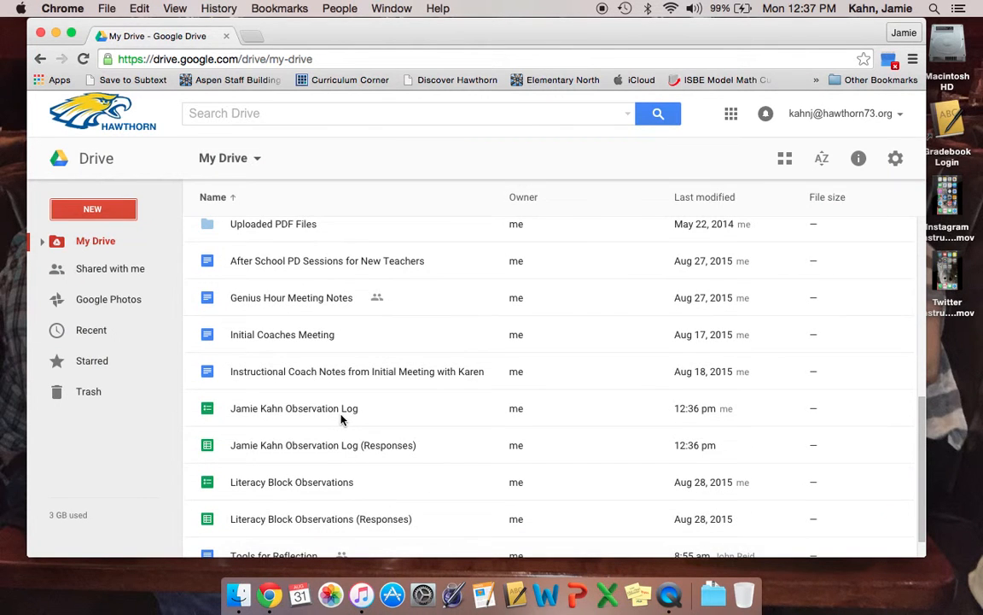
pyautogui.scroll(2, 325, 451)
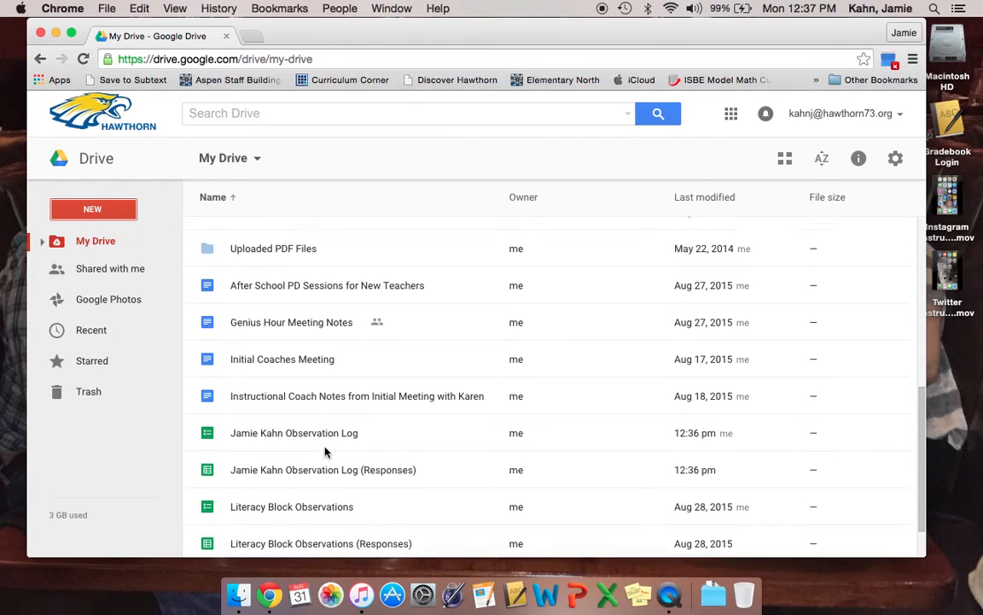
pyautogui.scroll(2, 325, 451)
pyautogui.doubleClick(318, 462)
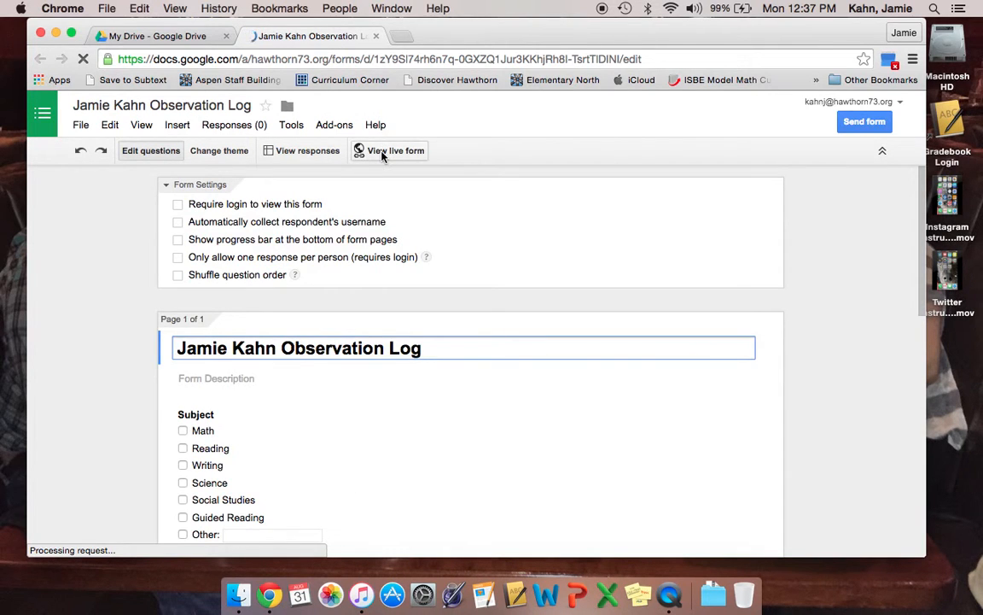
# Open the live form page and bookmark it into the Bookmarks Bar folder
pyautogui.click(382, 154)
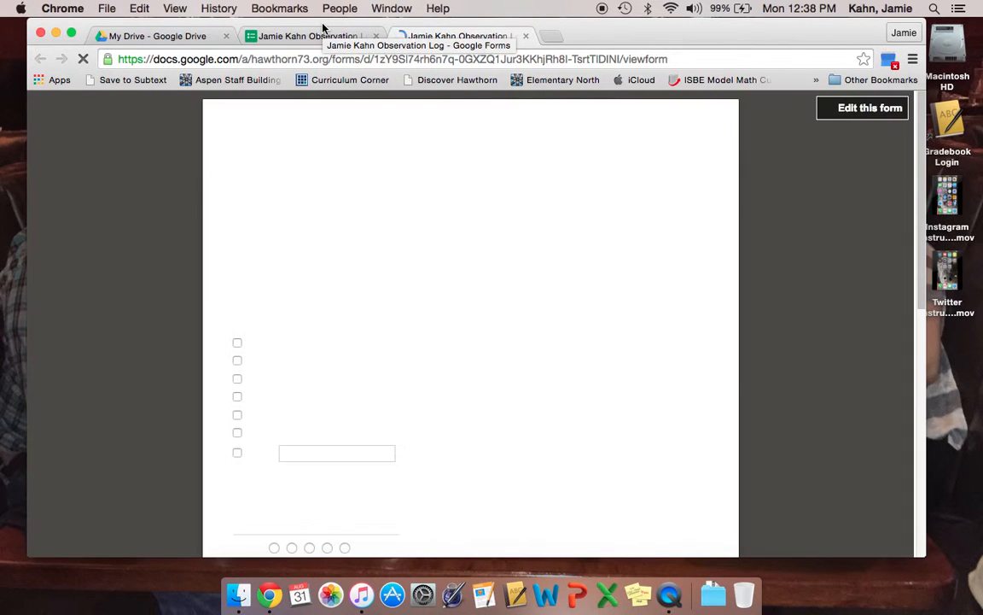
pyautogui.click(284, 9)
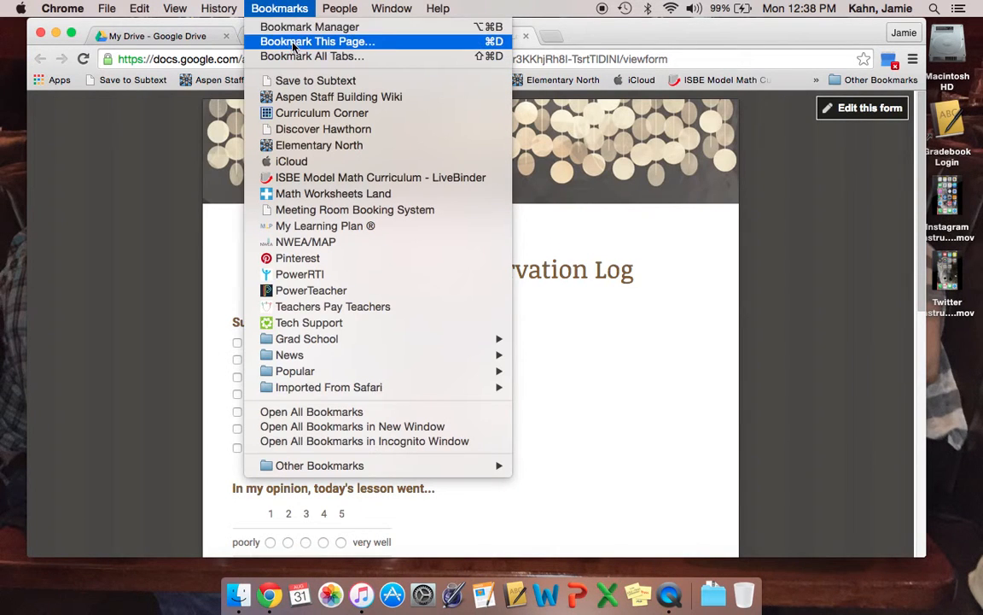
pyautogui.click(295, 41)
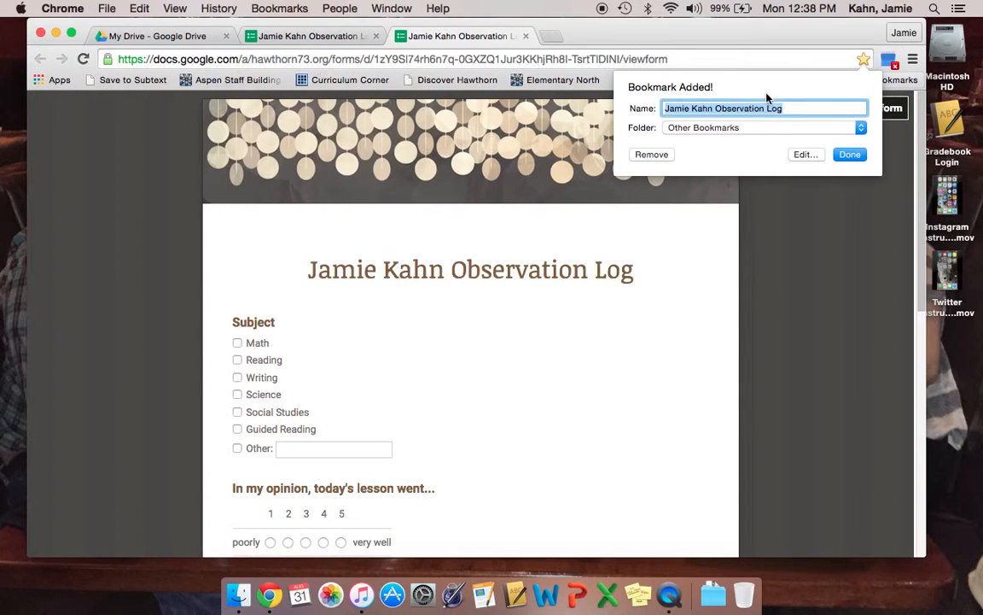
pyautogui.click(773, 128)
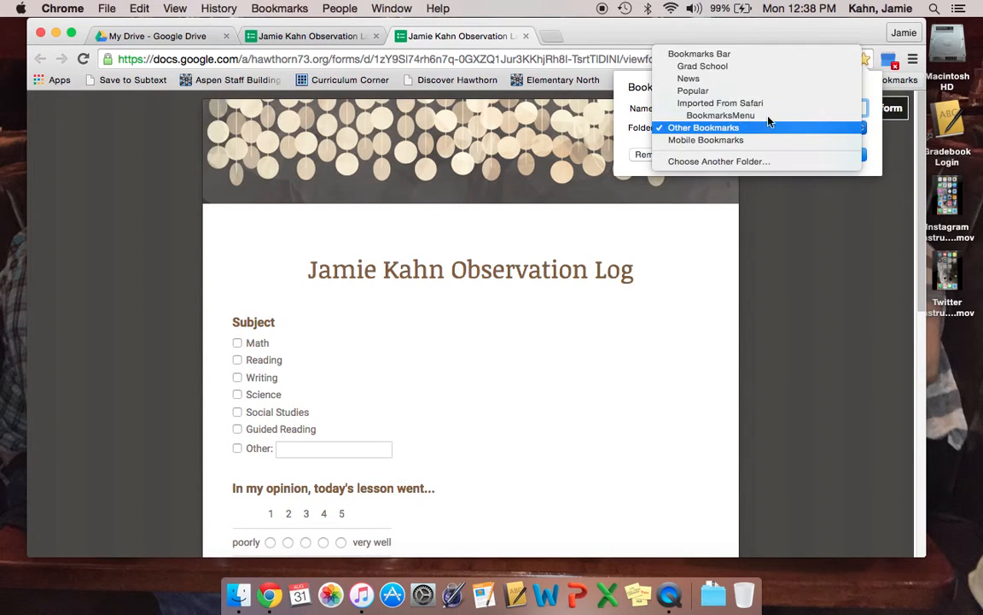
pyautogui.click(766, 55)
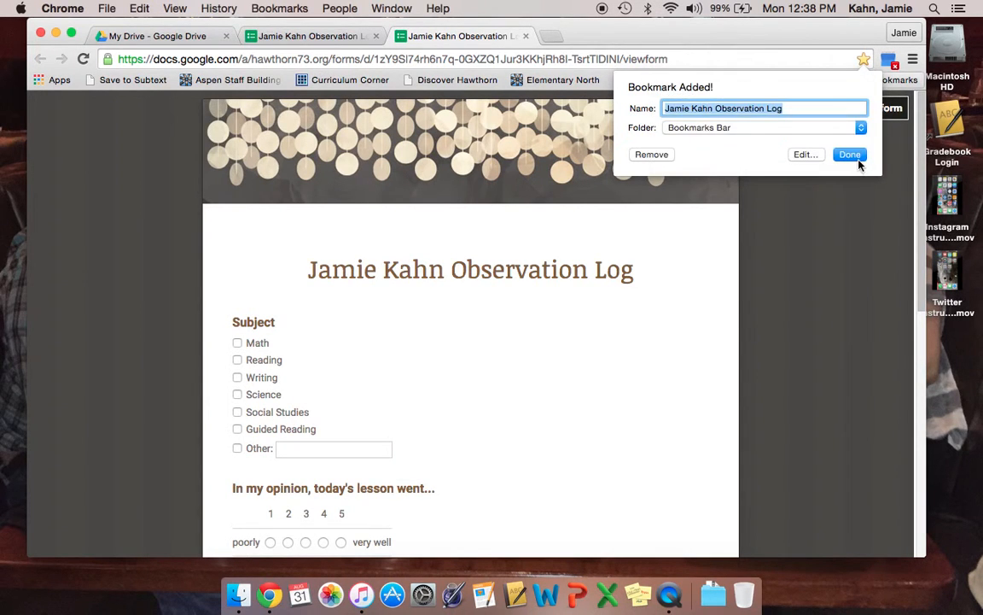
pyautogui.click(859, 157)
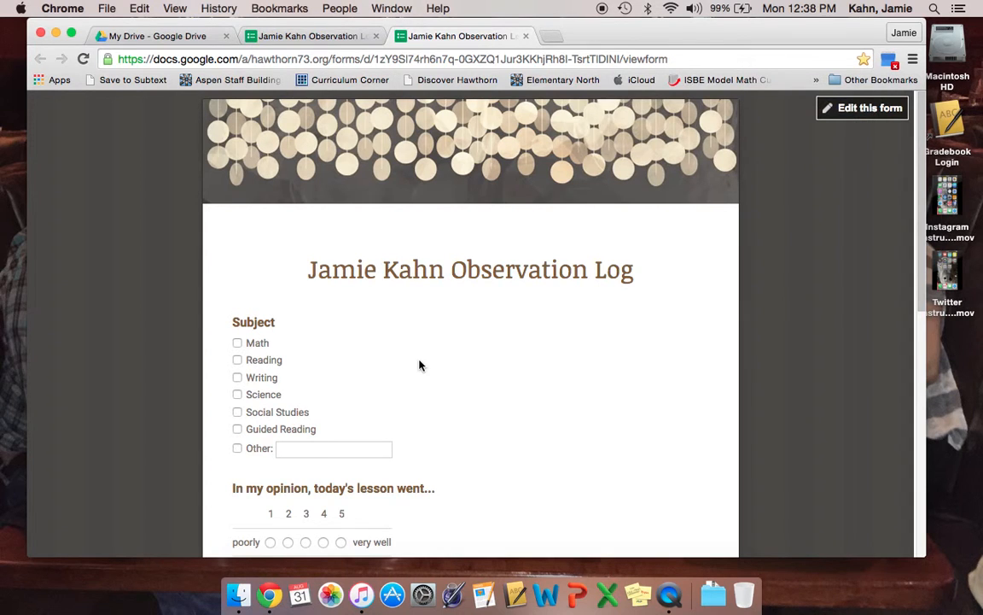
pyautogui.scroll(-3, 419, 365)
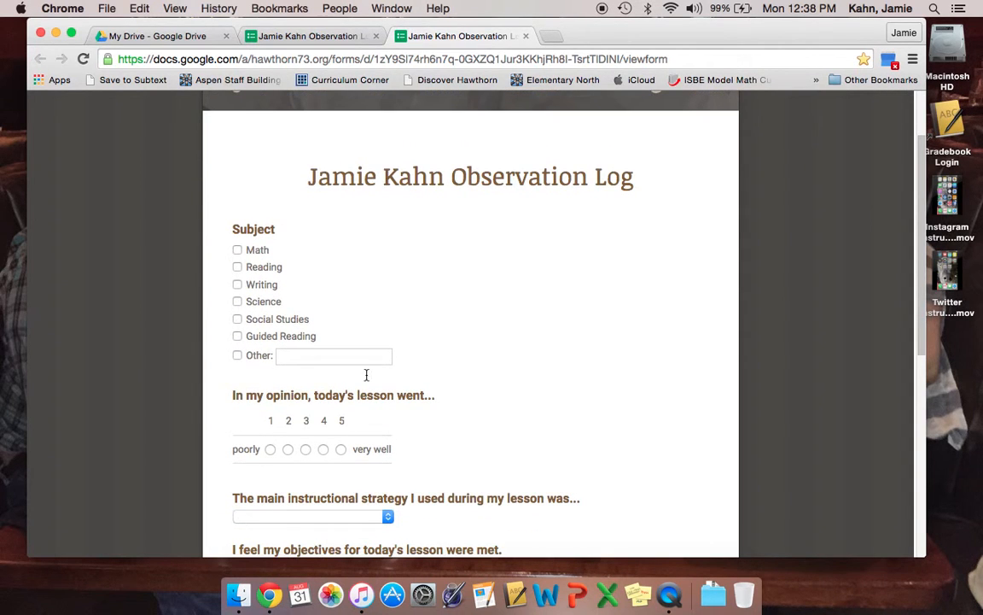
# Answer the test response: subject Math, lesson rating 4, strategy Partners, objectives met Yes
pyautogui.click(238, 250)
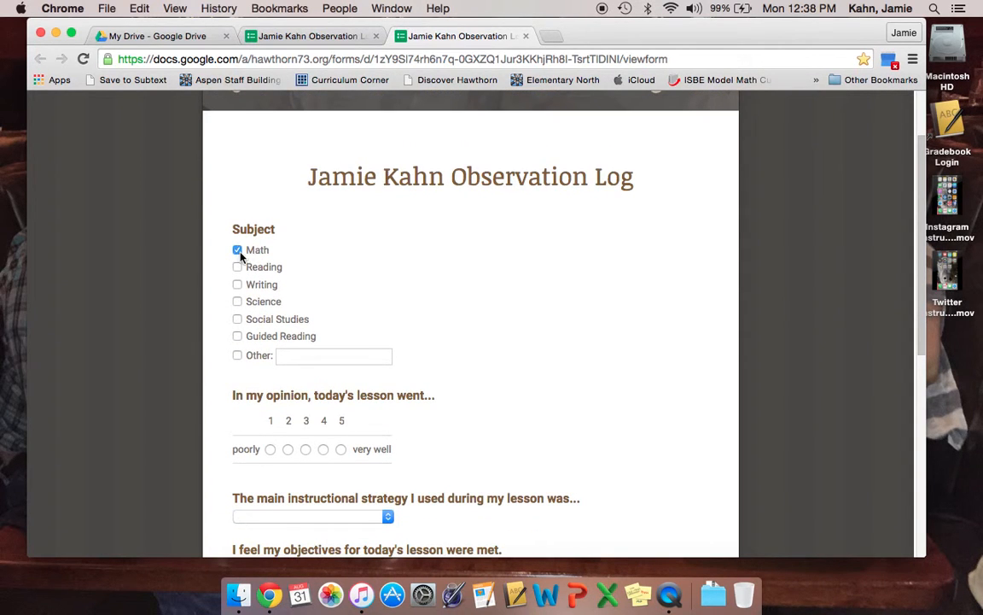
pyautogui.click(323, 449)
pyautogui.scroll(-4, 401, 452)
pyautogui.click(367, 358)
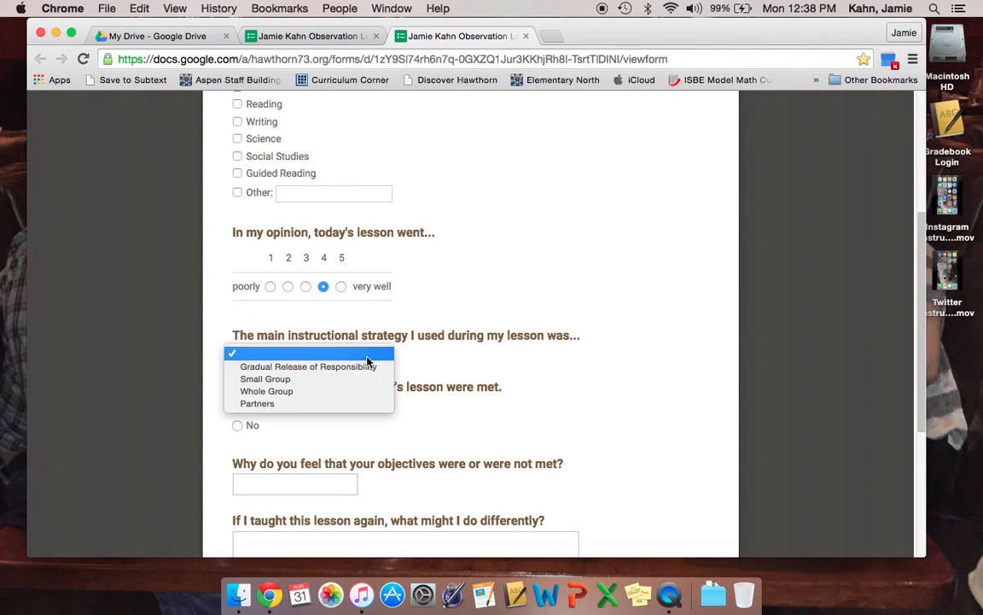
pyautogui.click(372, 403)
pyautogui.scroll(-1, 397, 423)
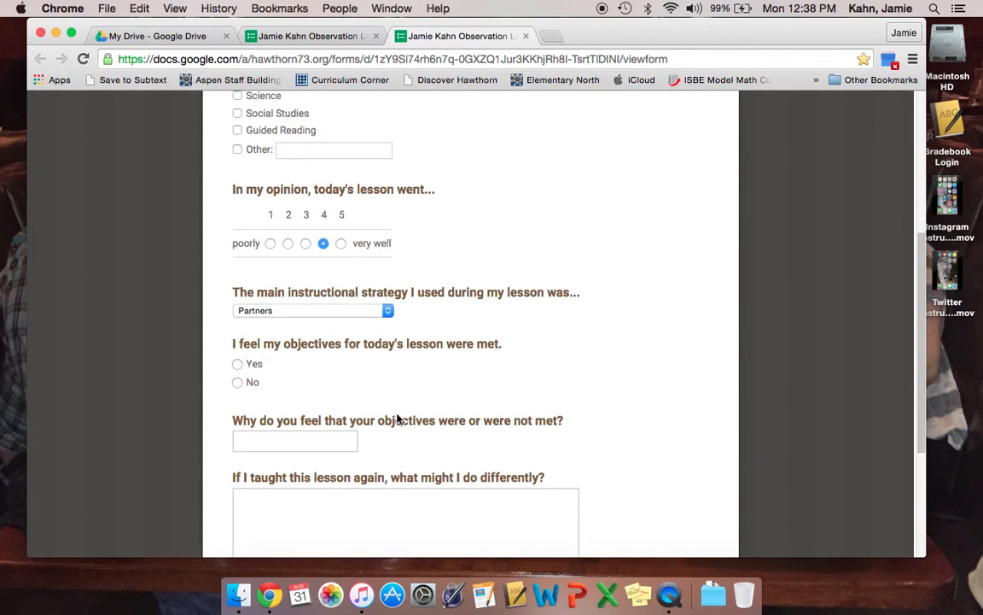
pyautogui.click(237, 364)
pyautogui.scroll(-2, 387, 381)
# Write the exit-slip (95% correct) reflection and 'I would try to incorporate more technology', then submit
pyautogui.click(329, 357)
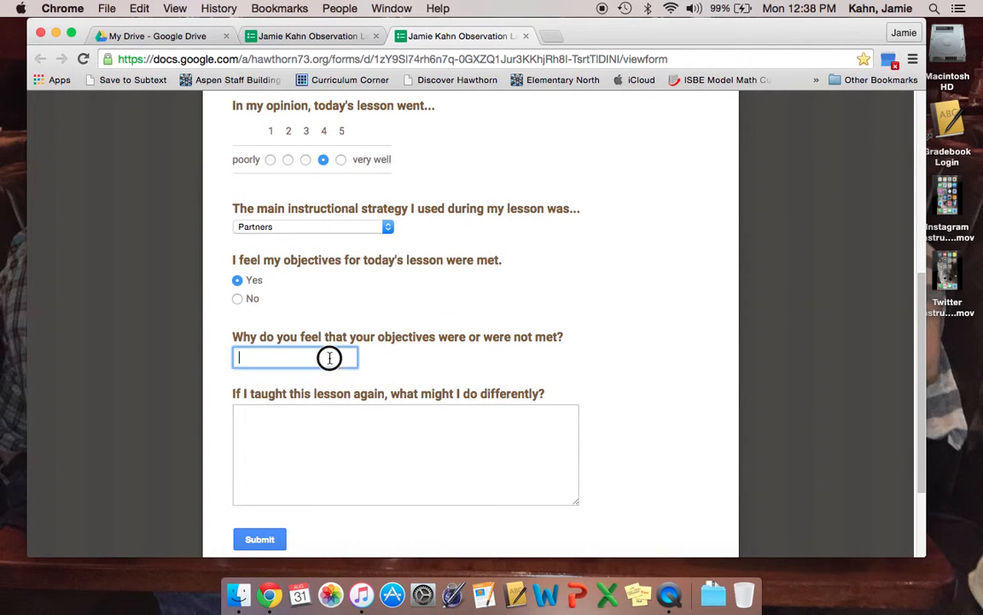
pyautogui.write('I gave an exc')
pyautogui.write('t slip an d')
pyautogui.write(' 95% of the s')
pyautogui.write('tudents answer')
pyautogui.write('ed the math quest')
pyautogui.write('ions')
pyautogui.write(' corr')
pyautogui.write('ectly and were able t')
pyautogui.write('o explain')
pyautogui.write(' their')
pyautogui.write(' thinking')
pyautogui.click(344, 445)
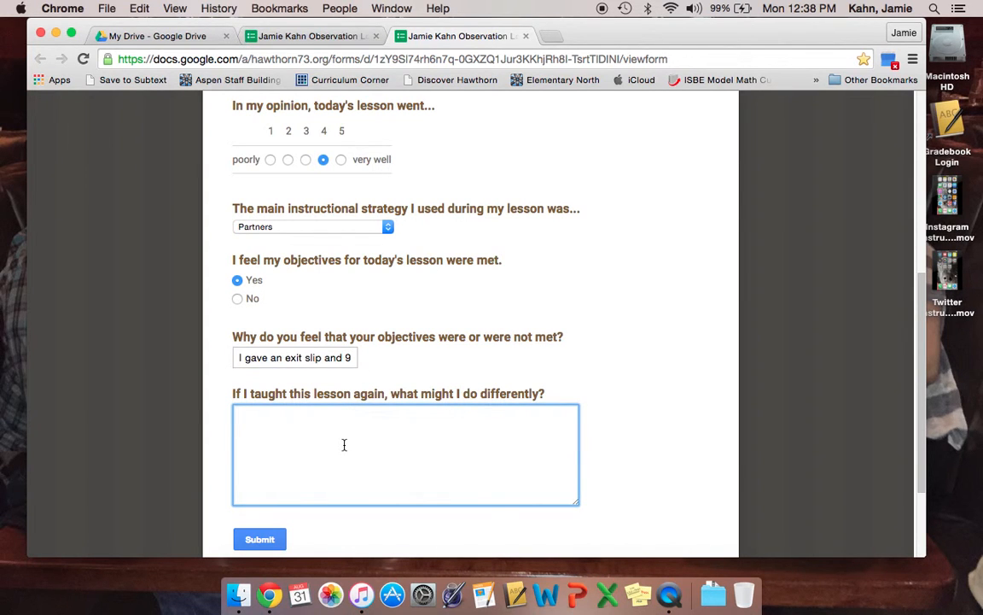
pyautogui.write('I would try to incorporate more')
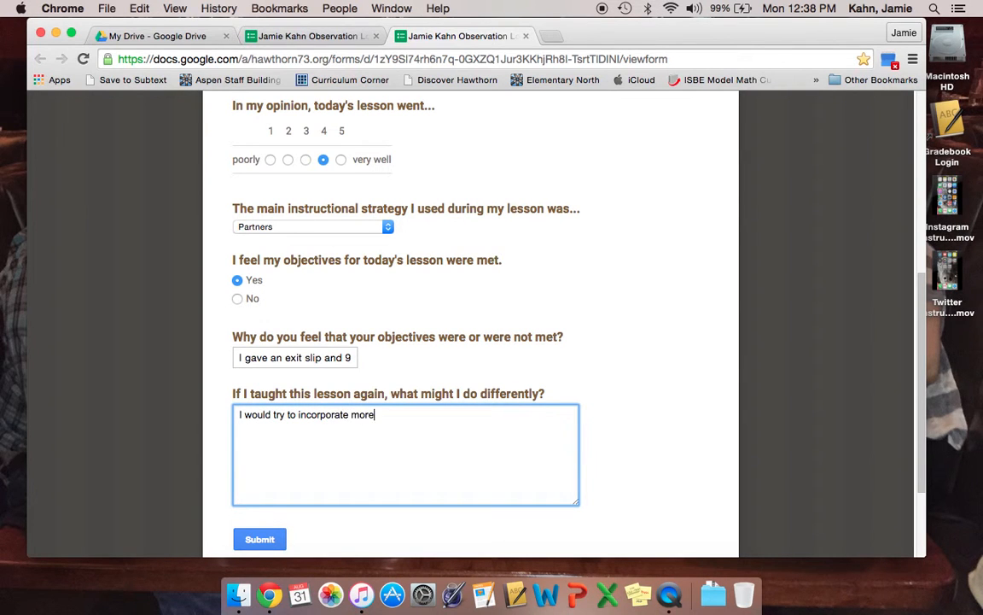
pyautogui.write(' technology')
pyautogui.scroll(10, 354, 434)
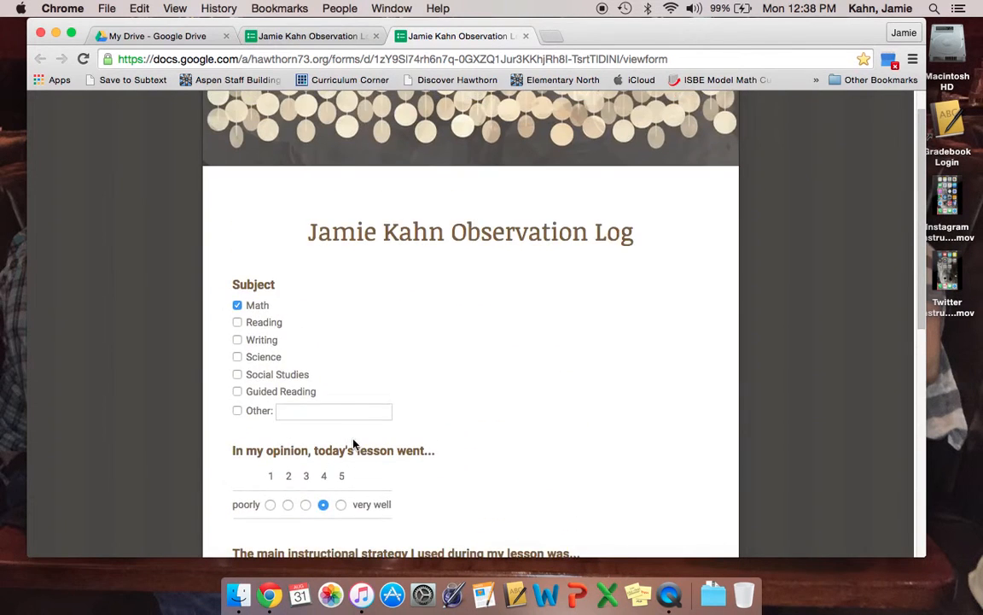
pyautogui.scroll(-10, 353, 443)
pyautogui.click(262, 411)
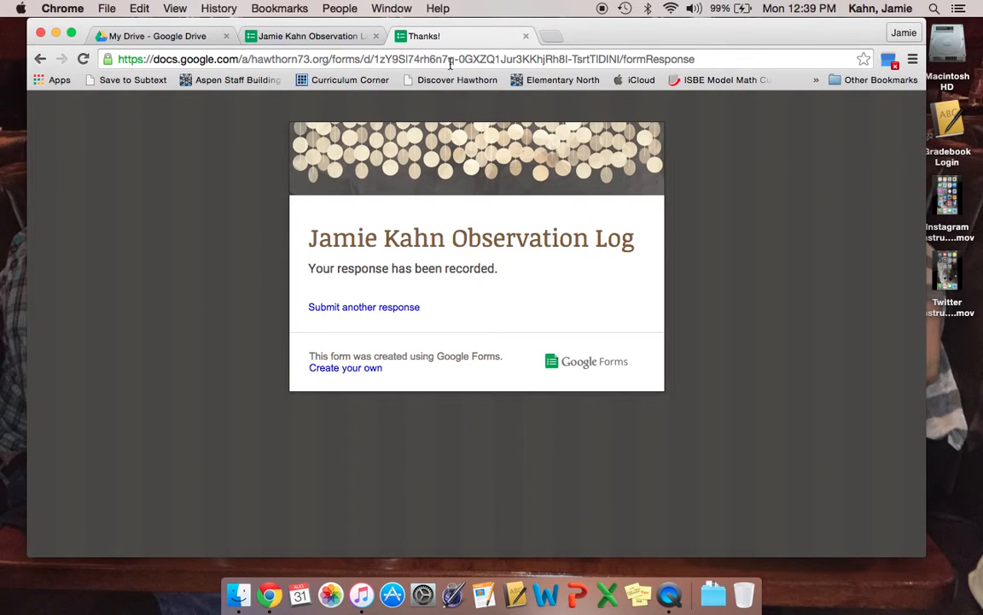
# Load a blank copy of the form, close the live form, and open the responses spreadsheet from the editor
pyautogui.click(398, 314)
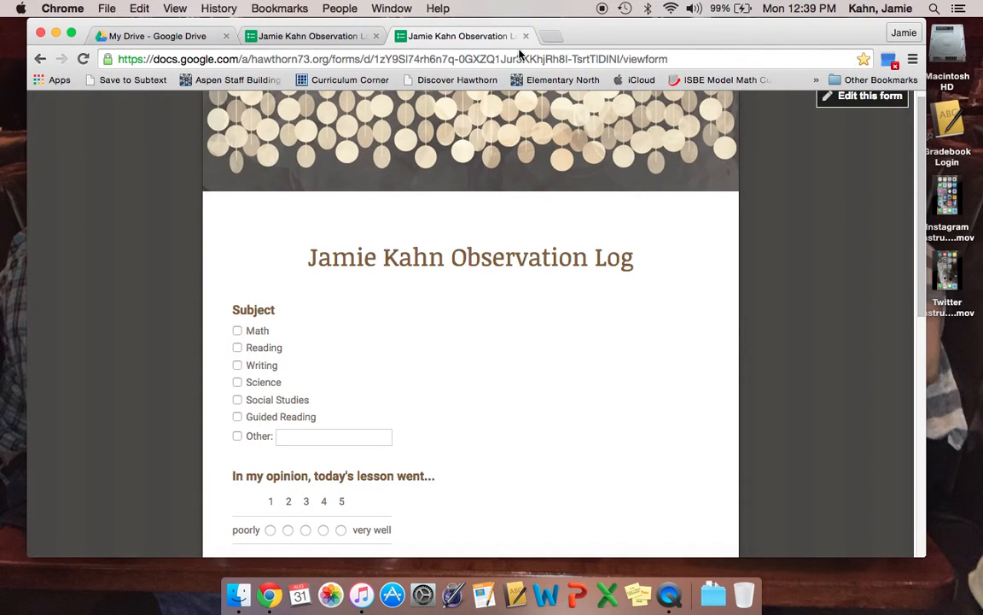
pyautogui.click(527, 36)
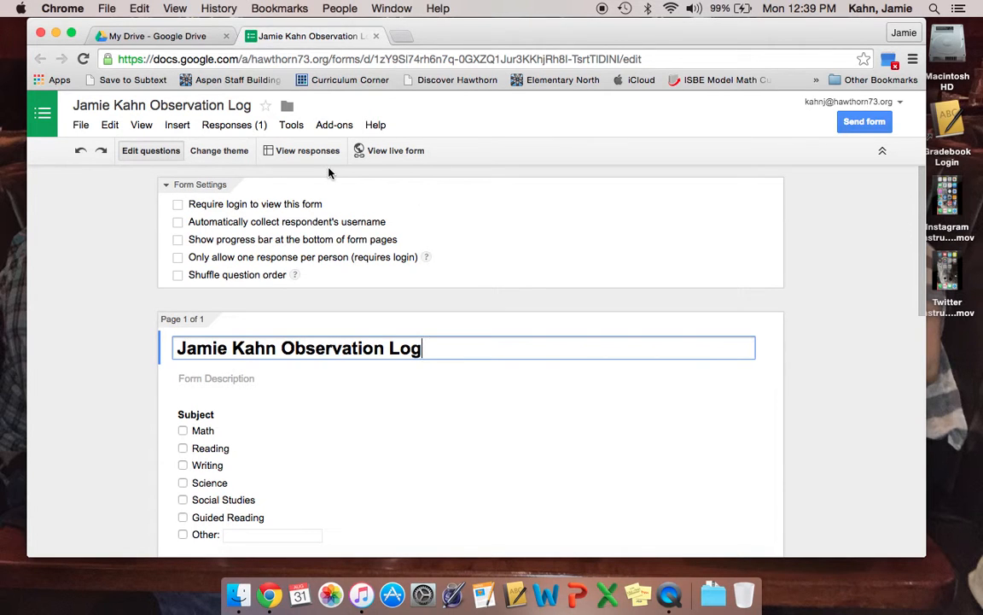
pyautogui.click(313, 151)
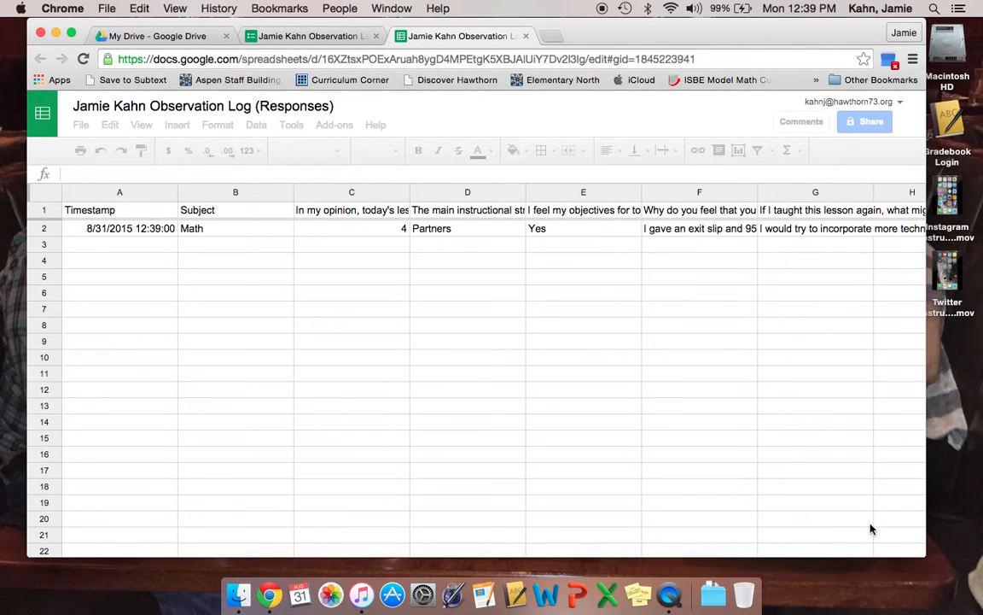
# Widen the browser window and choose Form > Show summary of responses in the responses sheet
pyautogui.moveTo(925, 556); pyautogui.dragTo(978, 559)
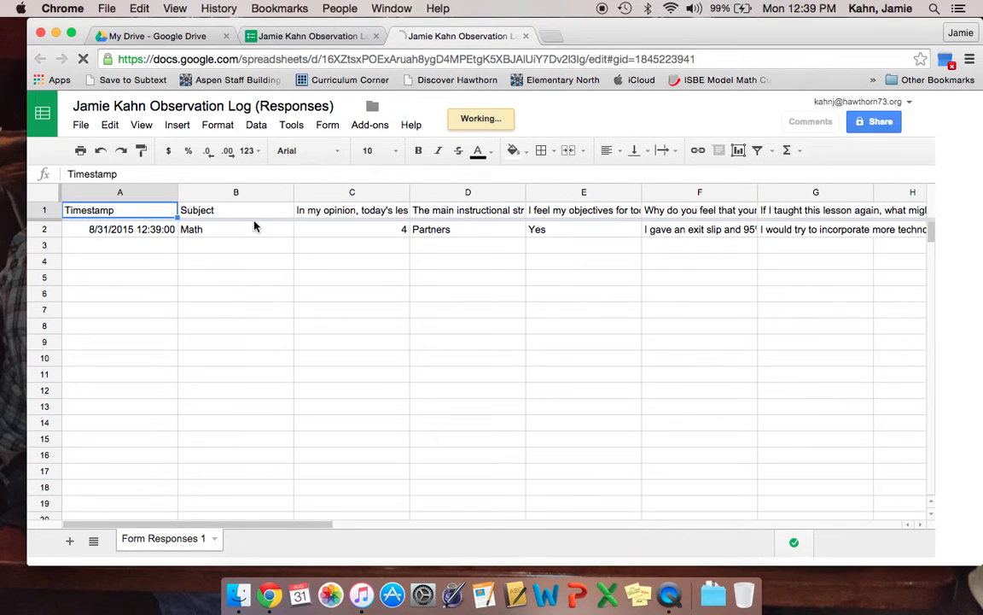
pyautogui.click(330, 126)
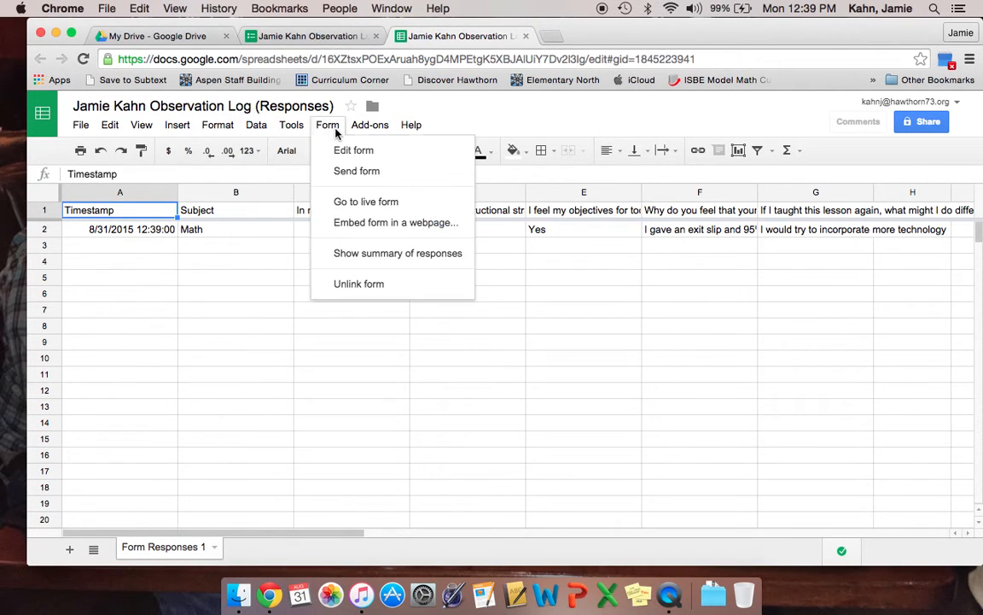
pyautogui.click(365, 254)
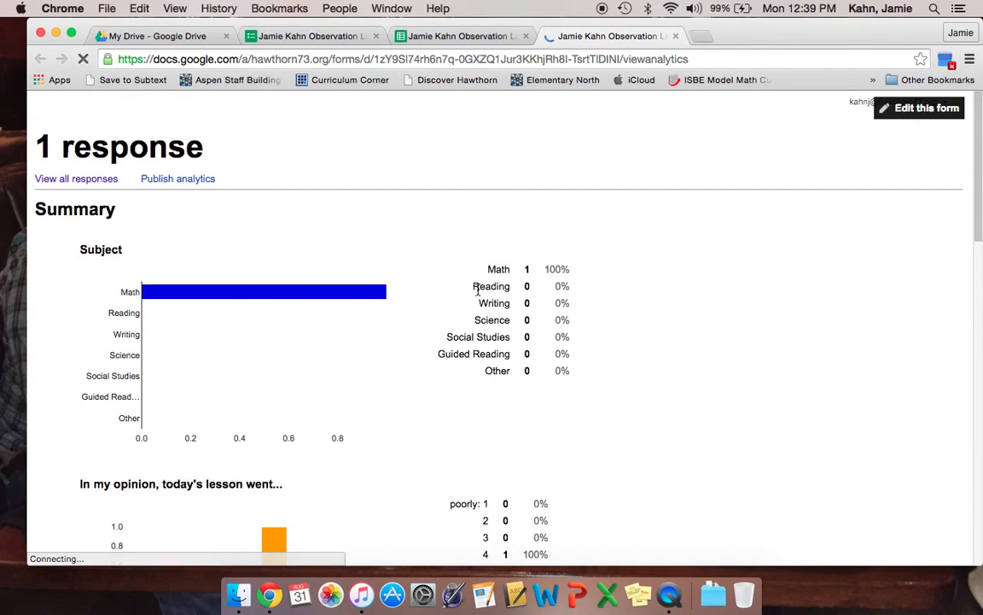
# Scroll through each question's chart and text answer for the single response, ending on Partners at 100%
pyautogui.scroll(-1, 484, 348)
pyautogui.scroll(-2, 485, 348)
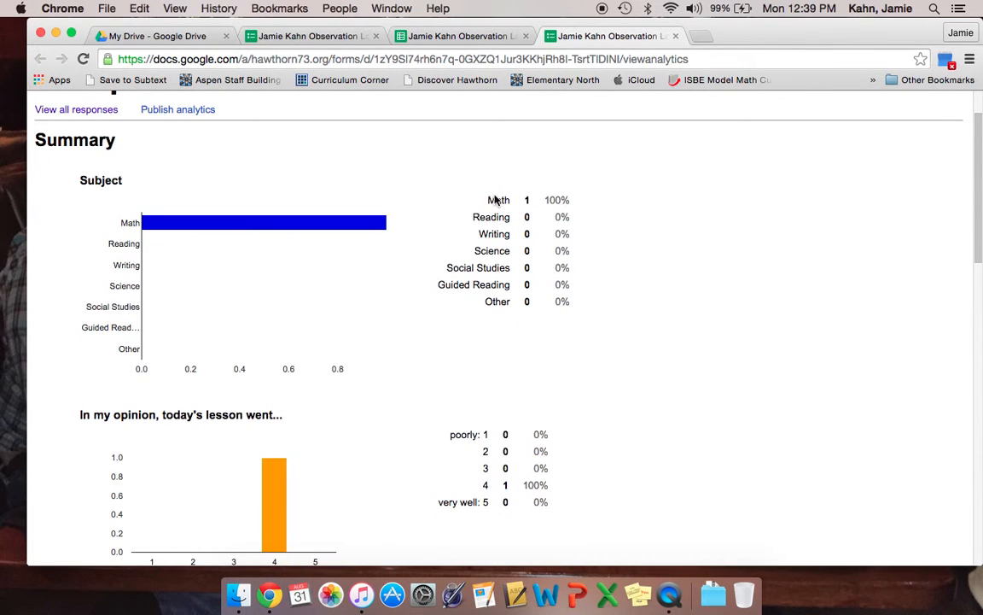
pyautogui.scroll(-4, 435, 348)
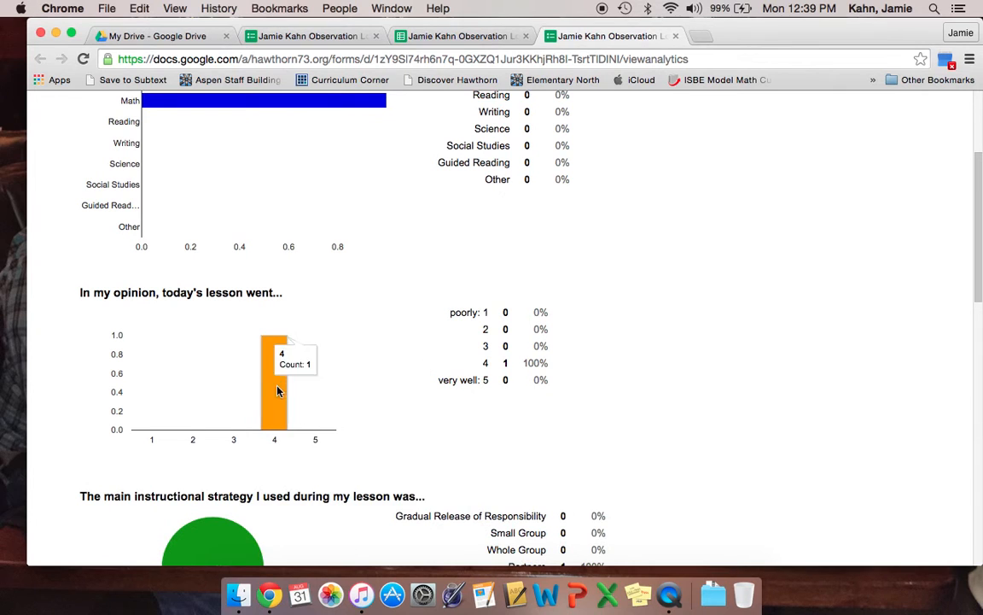
pyautogui.moveTo(284, 412)
pyautogui.scroll(-5, 351, 457)
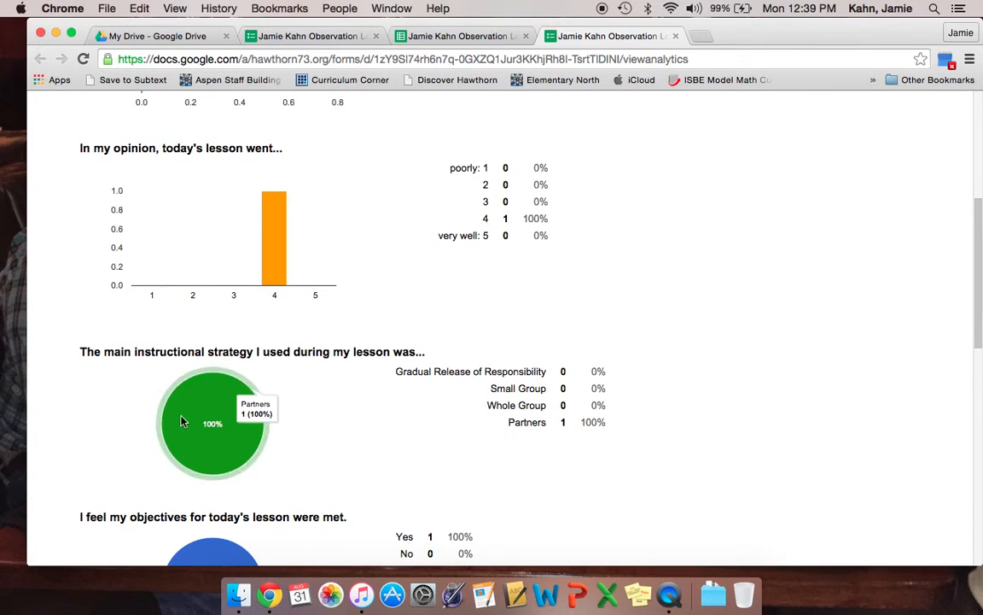
pyautogui.scroll(-6, 303, 424)
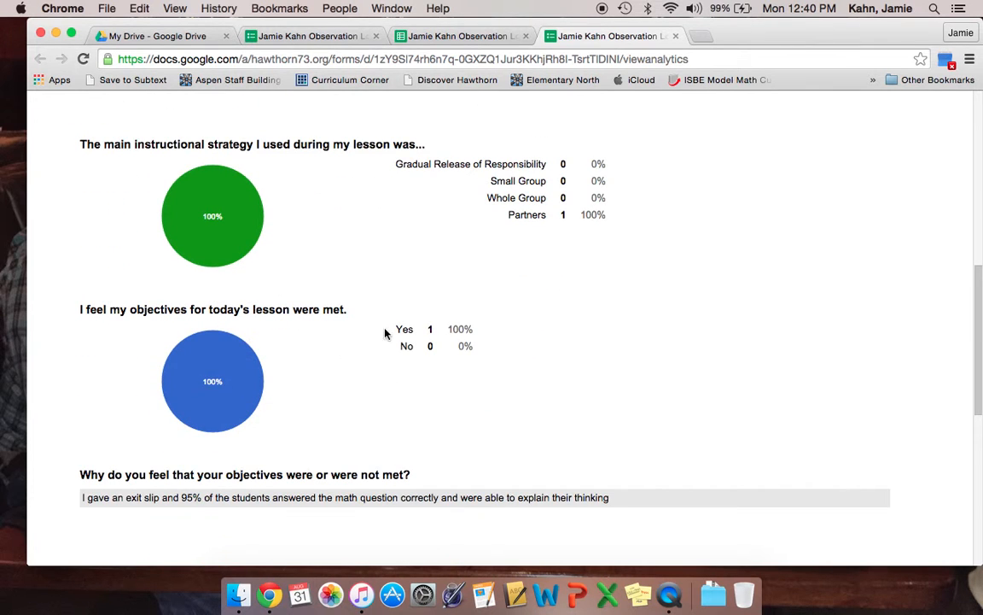
pyautogui.scroll(-4, 395, 360)
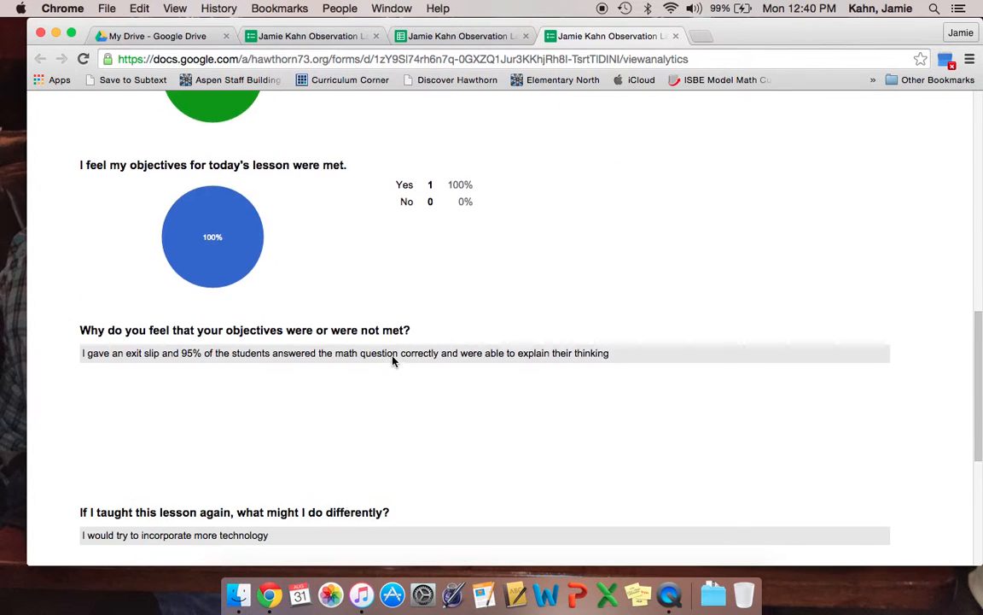
pyautogui.scroll(-5, 375, 426)
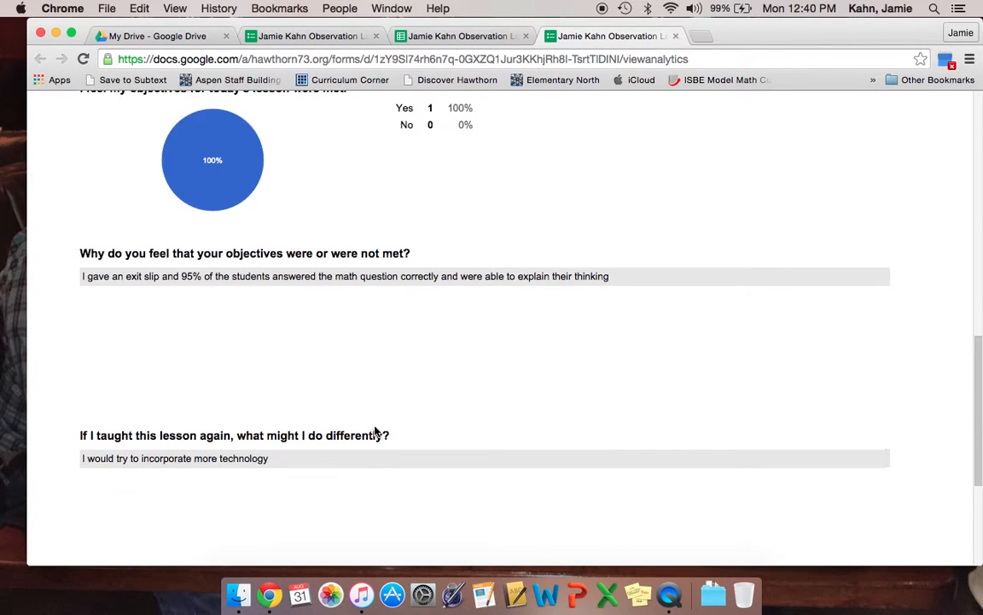
pyautogui.scroll(-3, 374, 422)
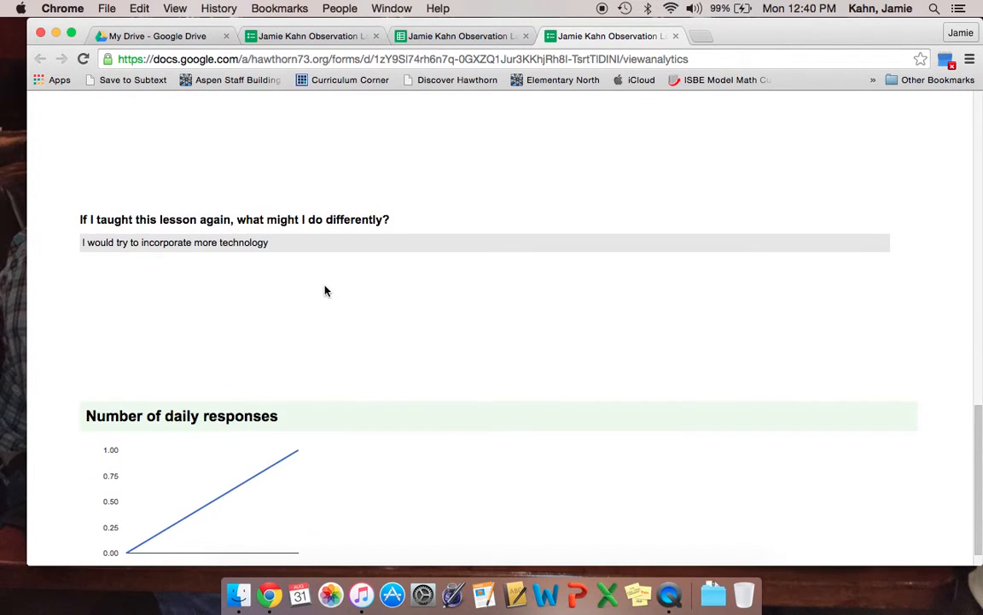
pyautogui.scroll(6, 340, 309)
pyautogui.scroll(15, 337, 396)
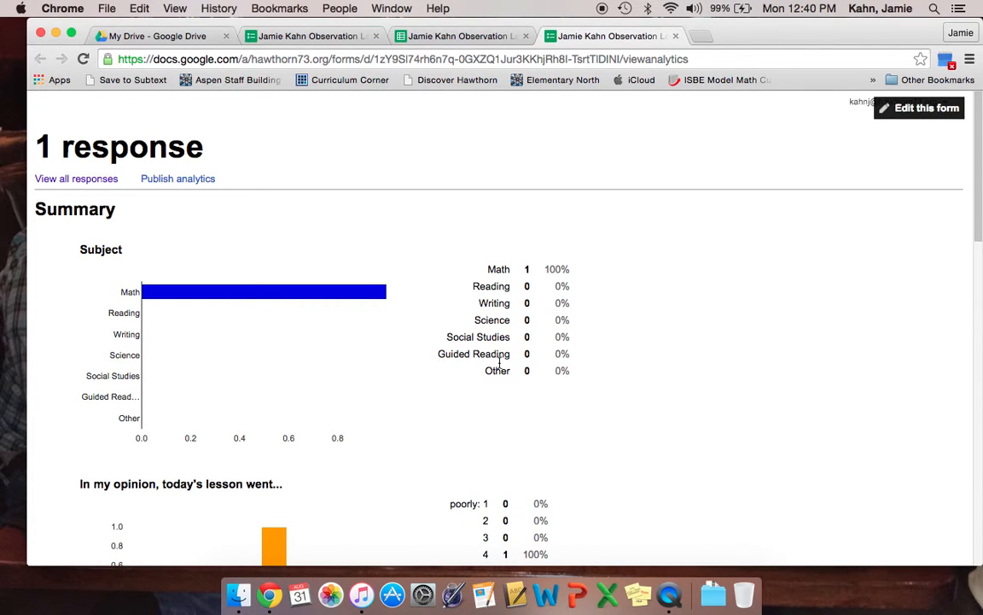
pyautogui.scroll(-5, 435, 350)
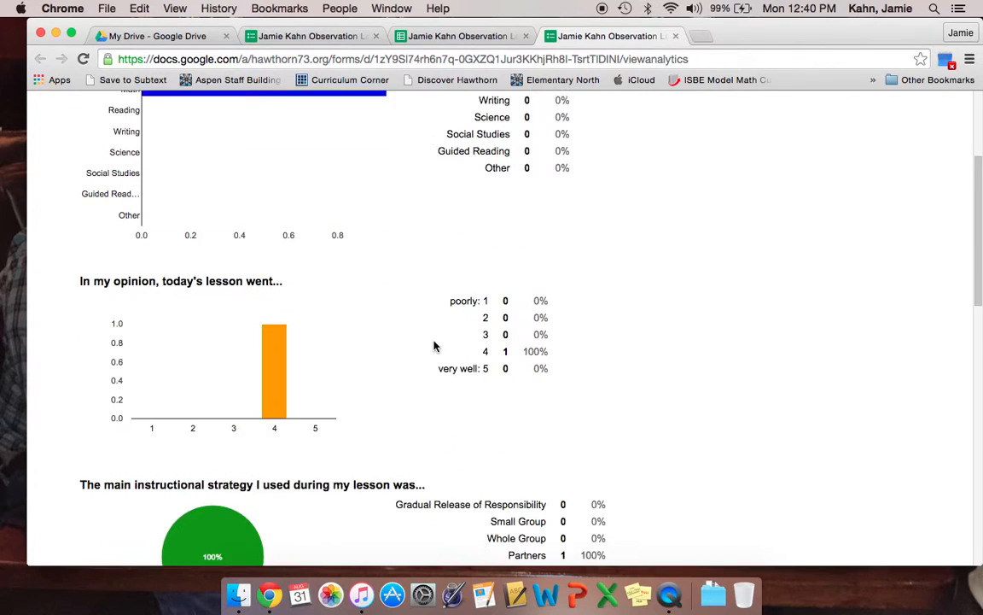